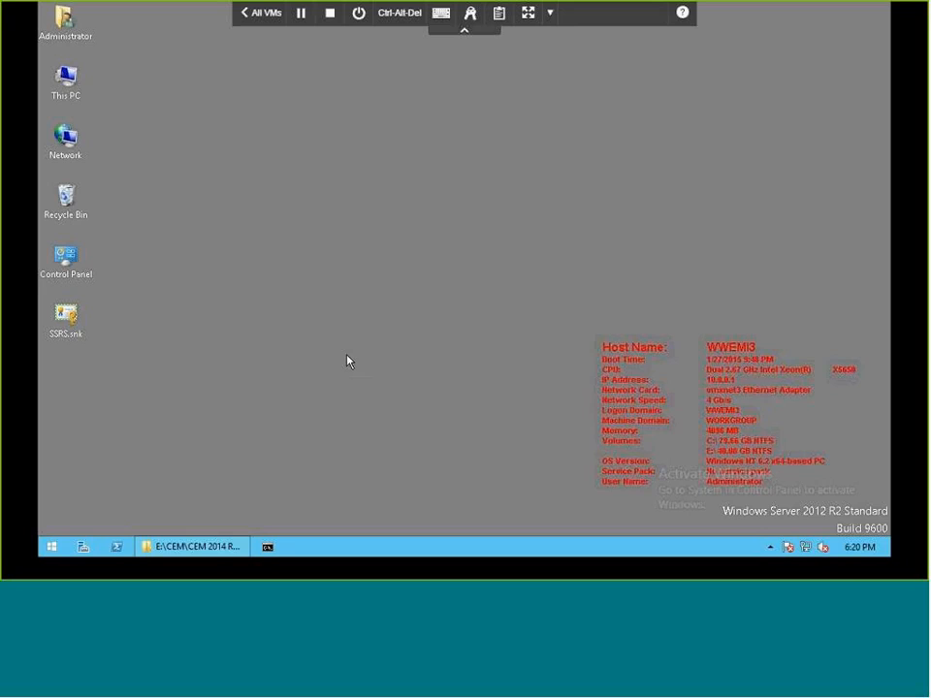
Run Setup.exe from the E:\CEM\CEM 2014 R2 Installation folder and accept the license agreement.
click(197, 548)
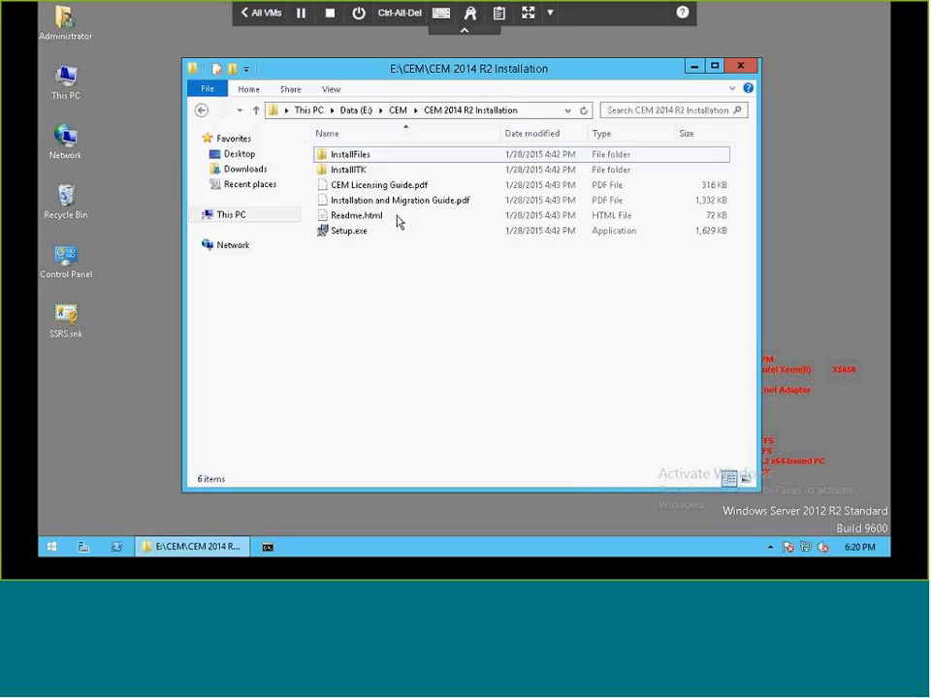
click(358, 241)
double_click(358, 240)
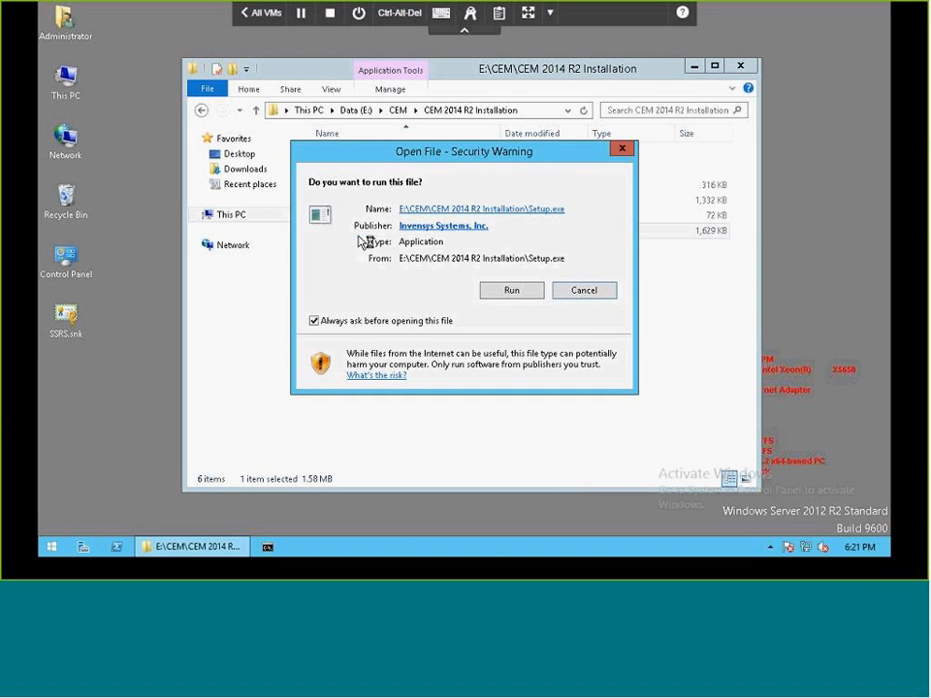
click(509, 292)
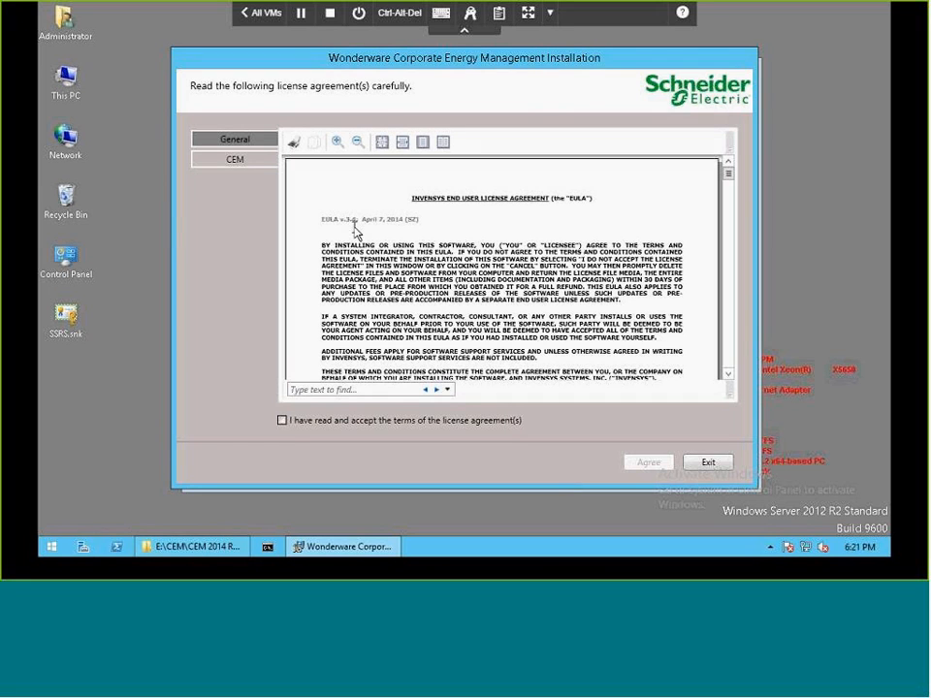
click(282, 420)
click(648, 462)
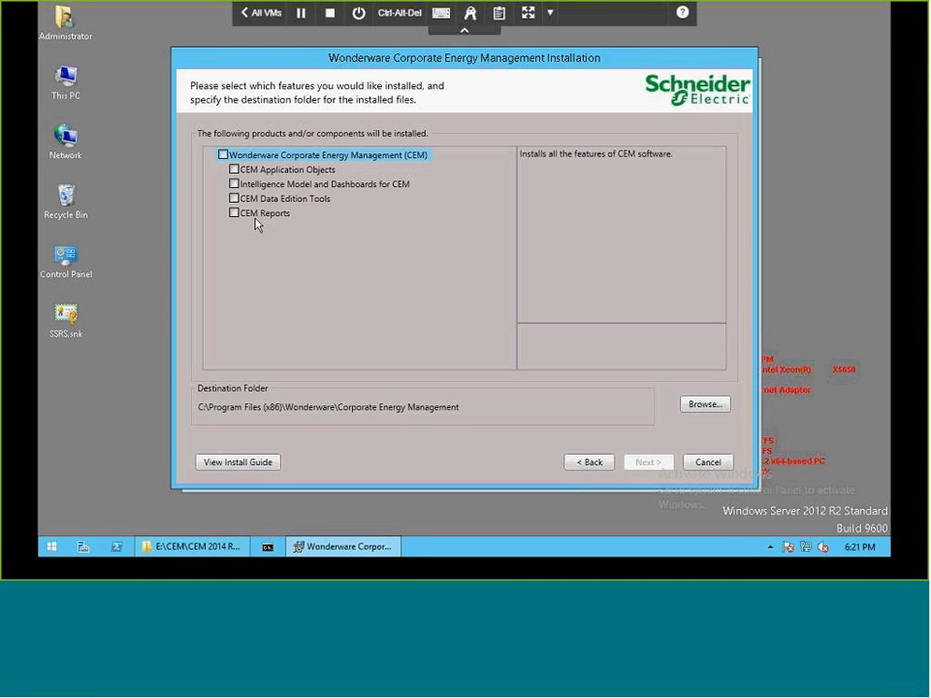
Install all Wonderware Corporate Energy Management features in the default destination folder and continue to the configuration utility.
click(223, 156)
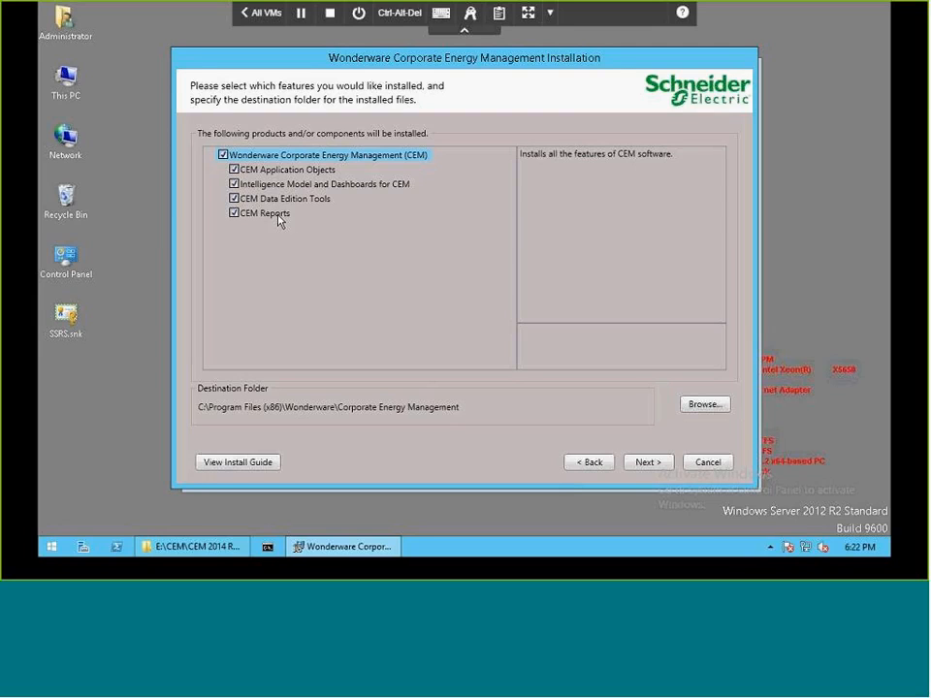
click(647, 463)
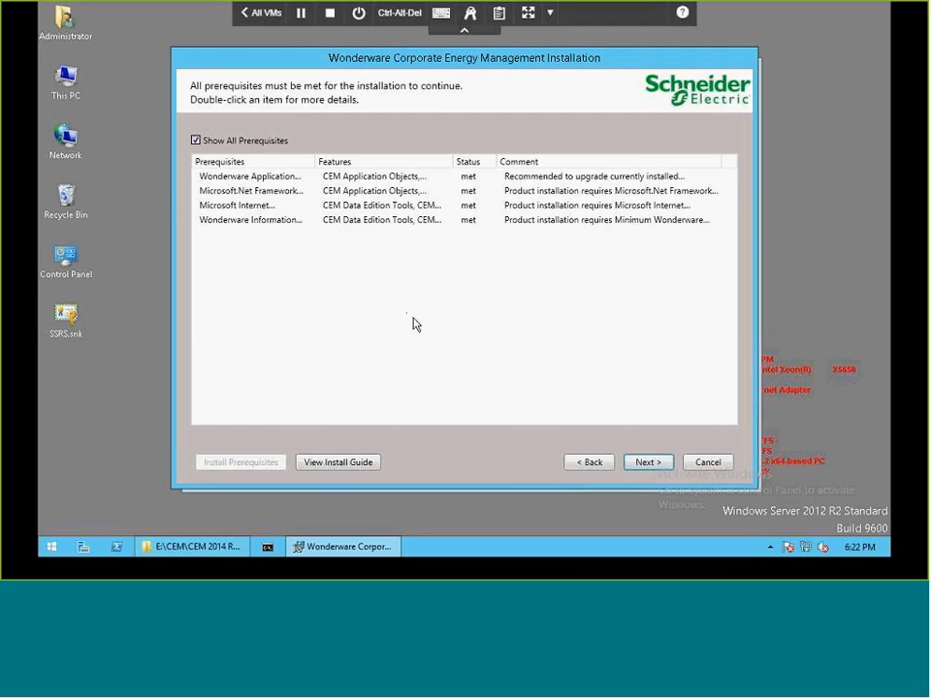
click(657, 464)
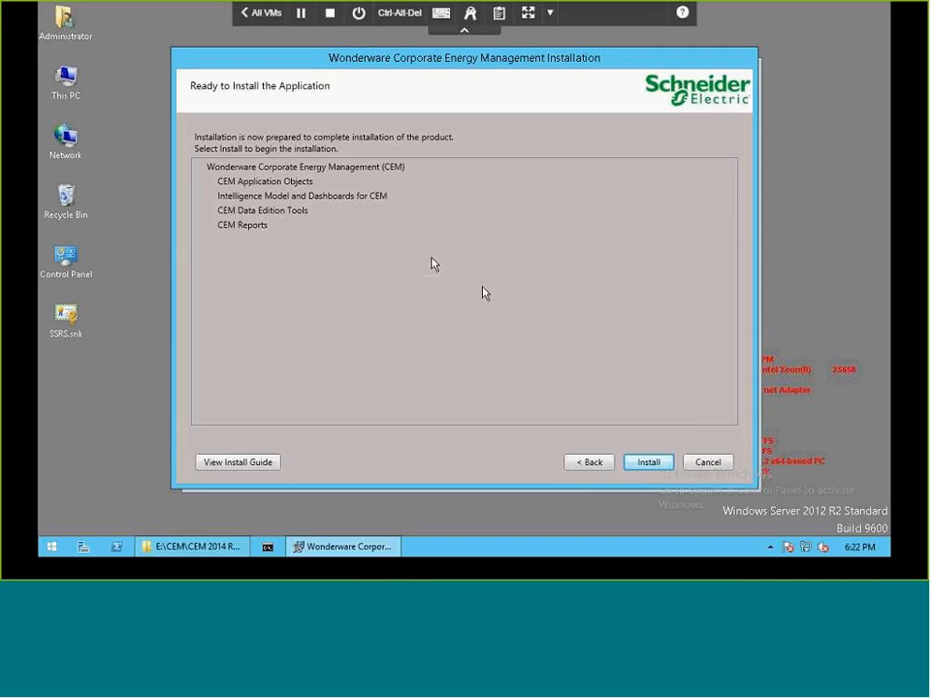
click(648, 463)
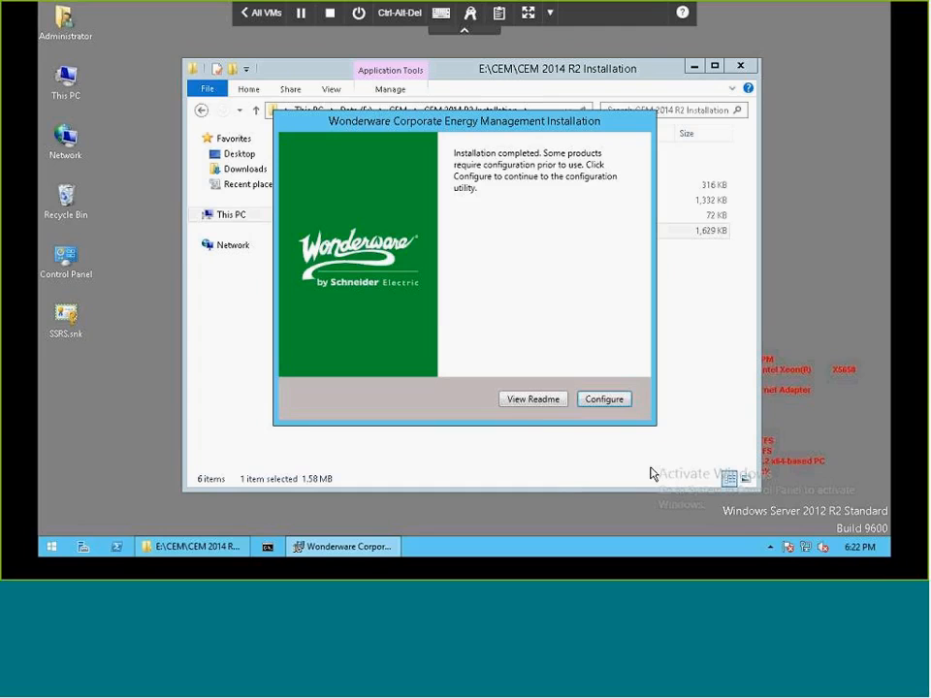
click(611, 401)
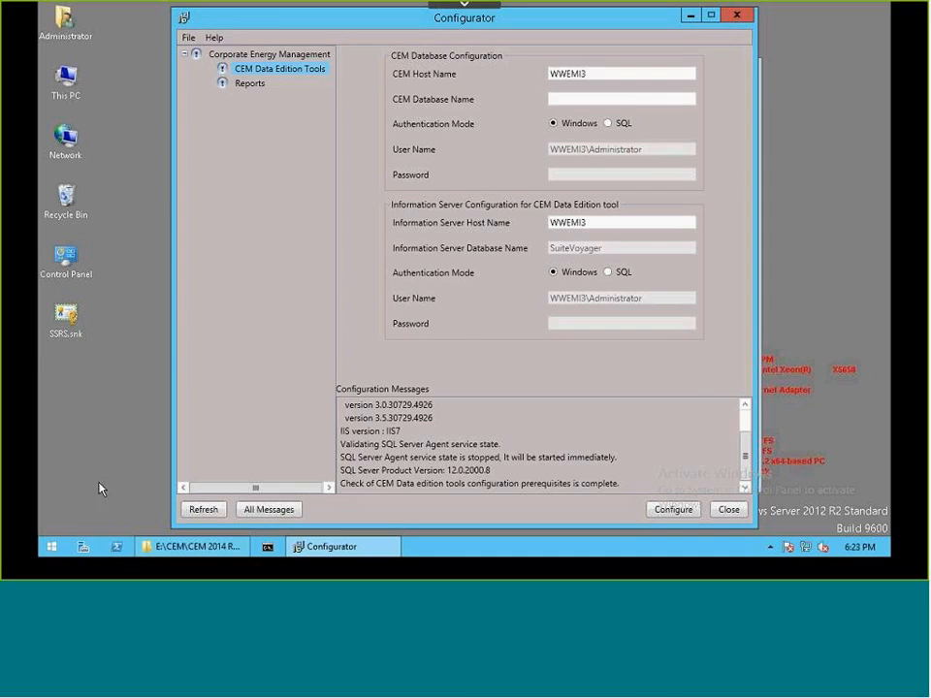
Open the ArchestrA IDE, connect to CEM_Galaxy on node WWEMI3, and expand the galaxy in the deployment and template trees.
click(53, 551)
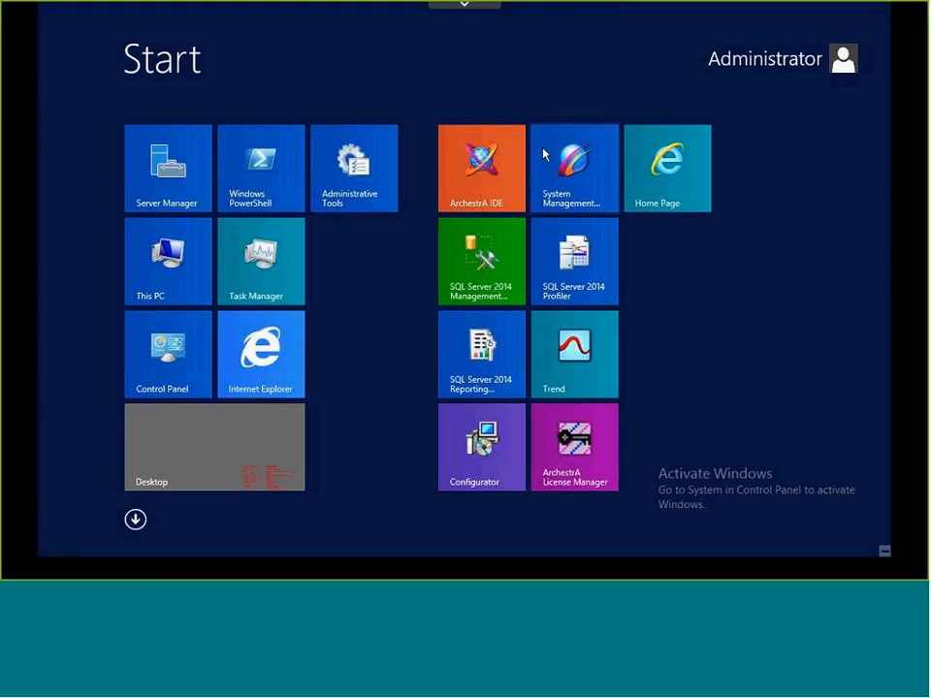
click(499, 180)
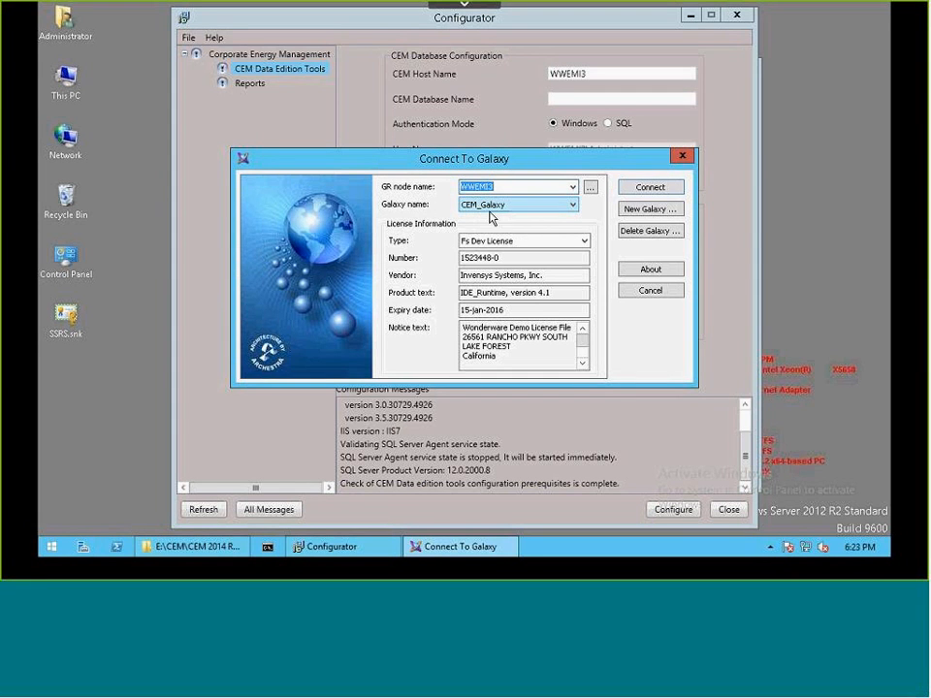
click(669, 190)
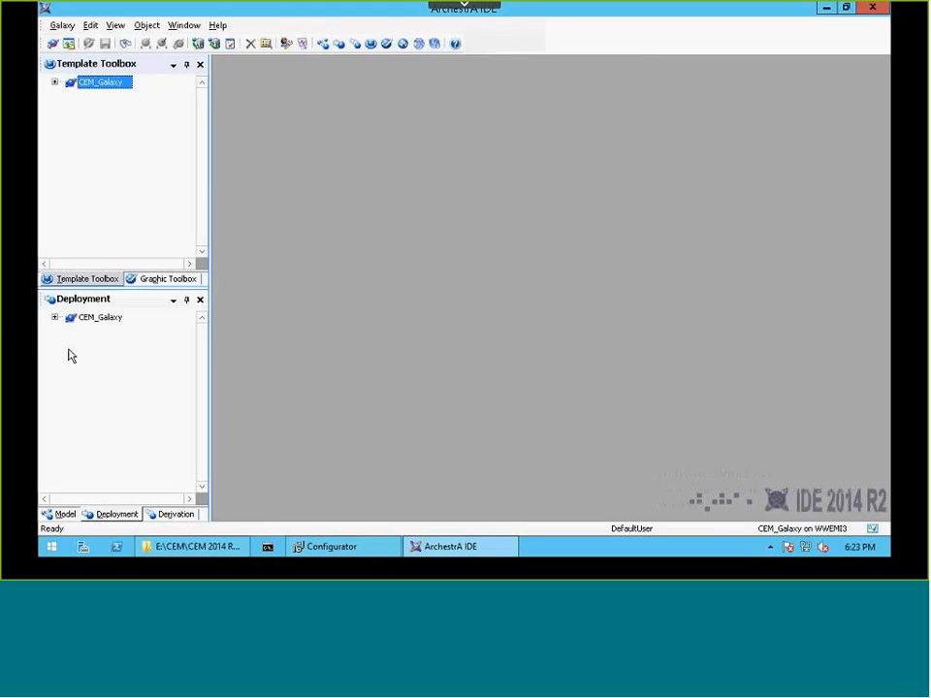
click(55, 319)
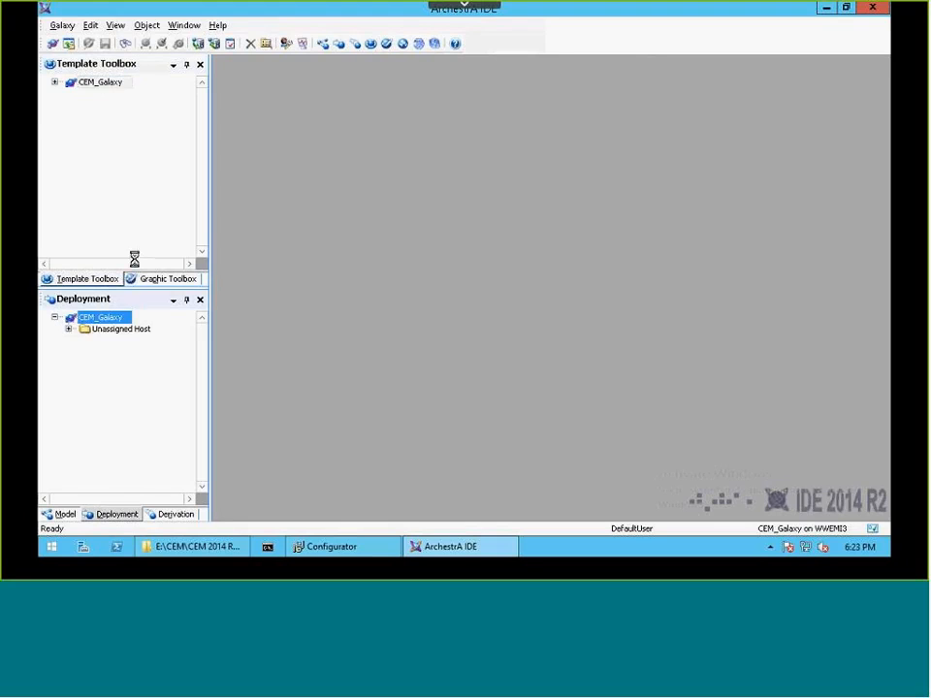
double_click(82, 82)
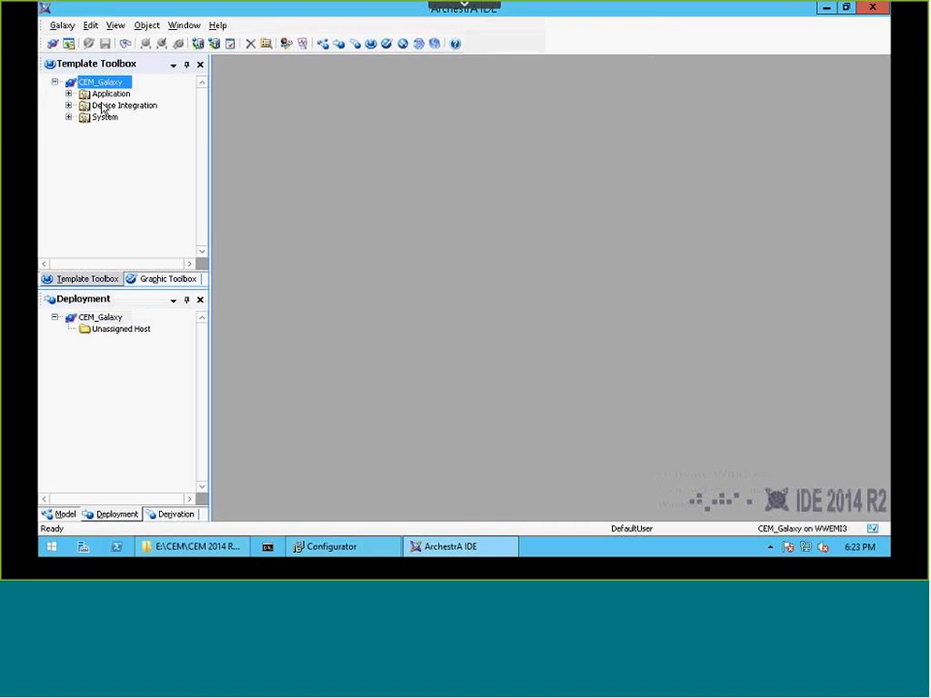
Start an object import and browse to the CEM Application Objects folder under C:\Program Files (x86)\Wonderware\Corporate Energy Management.
click(84, 29)
mouse_move(62, 26)
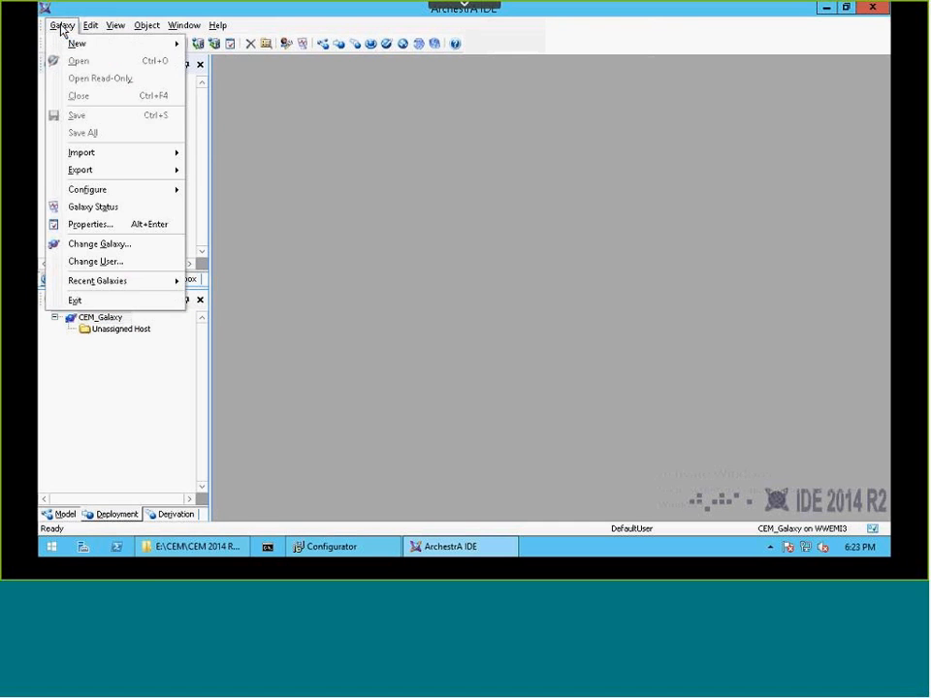
mouse_move(106, 152)
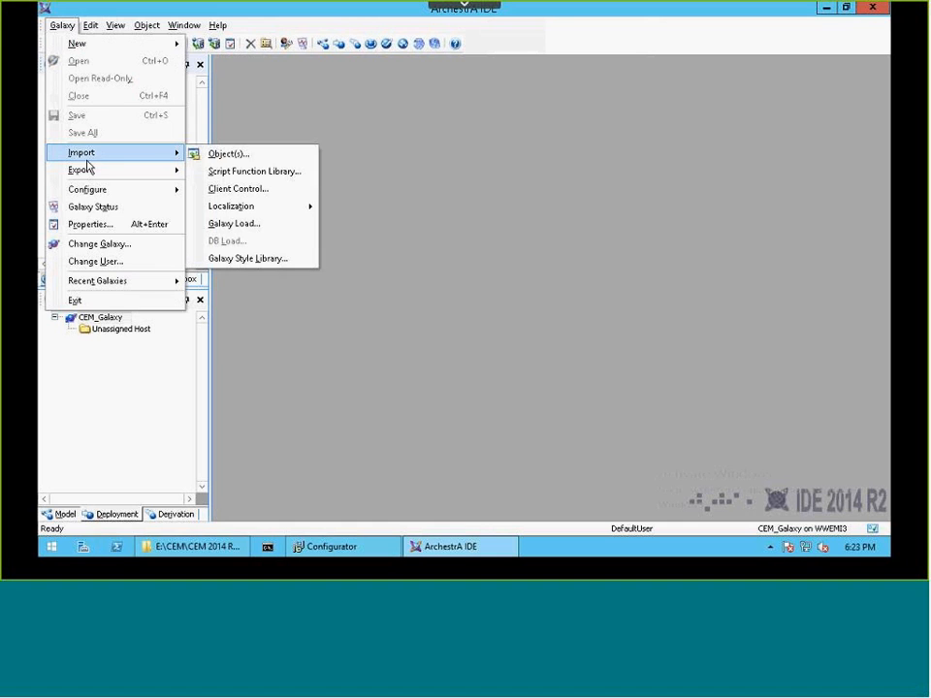
click(250, 155)
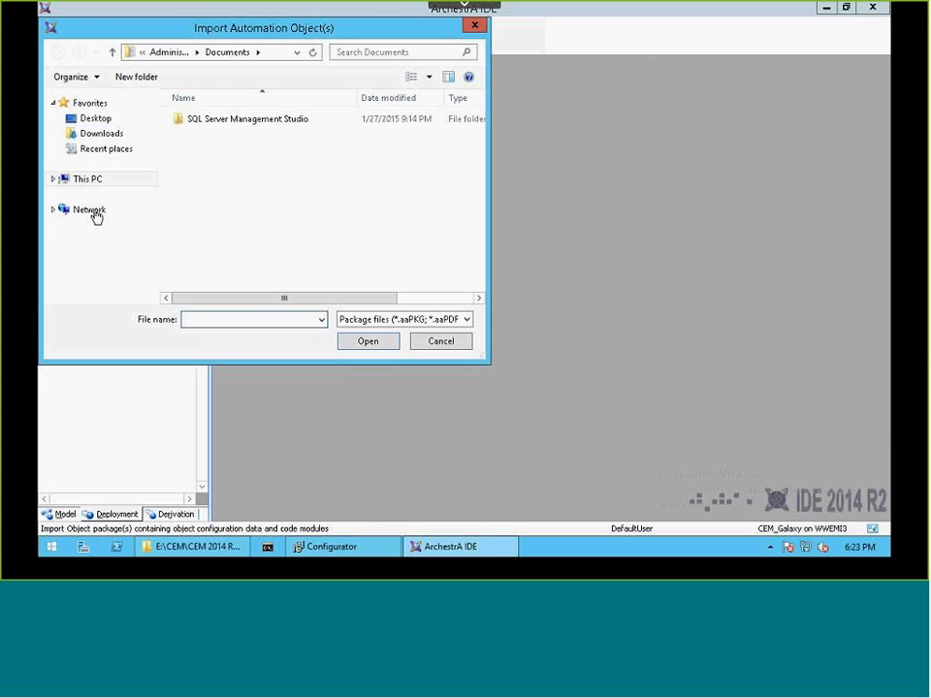
click(80, 183)
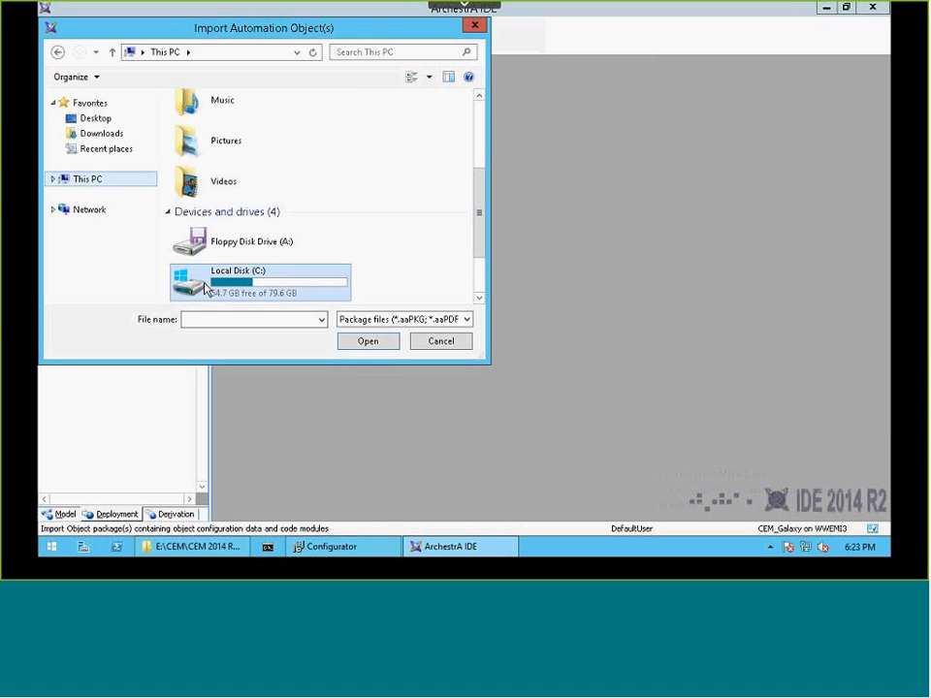
double_click(244, 283)
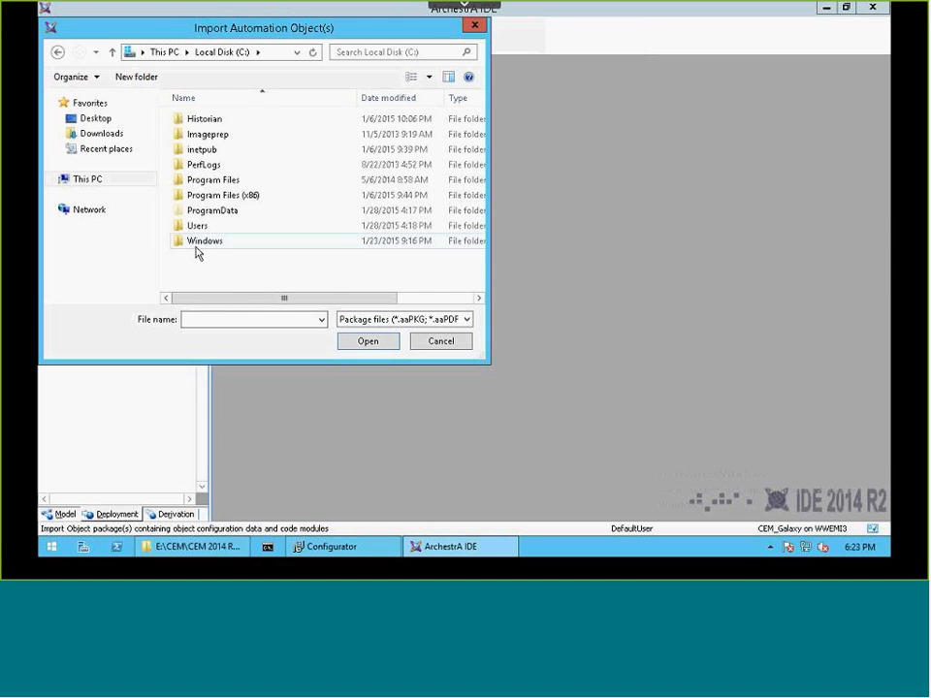
click(219, 200)
double_click(219, 199)
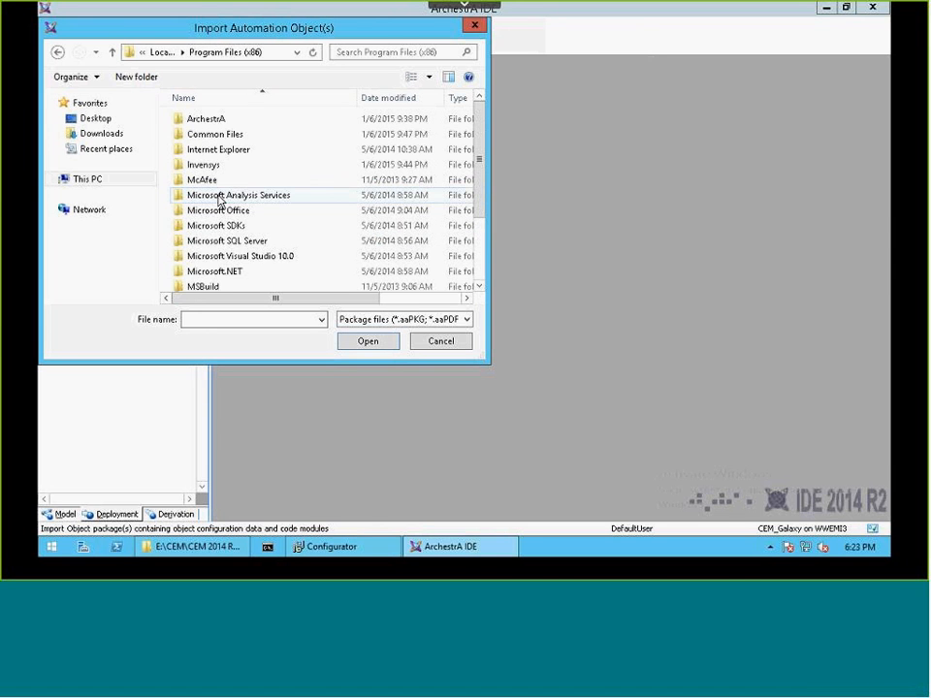
scroll(248, 272, down, 2)
double_click(209, 284)
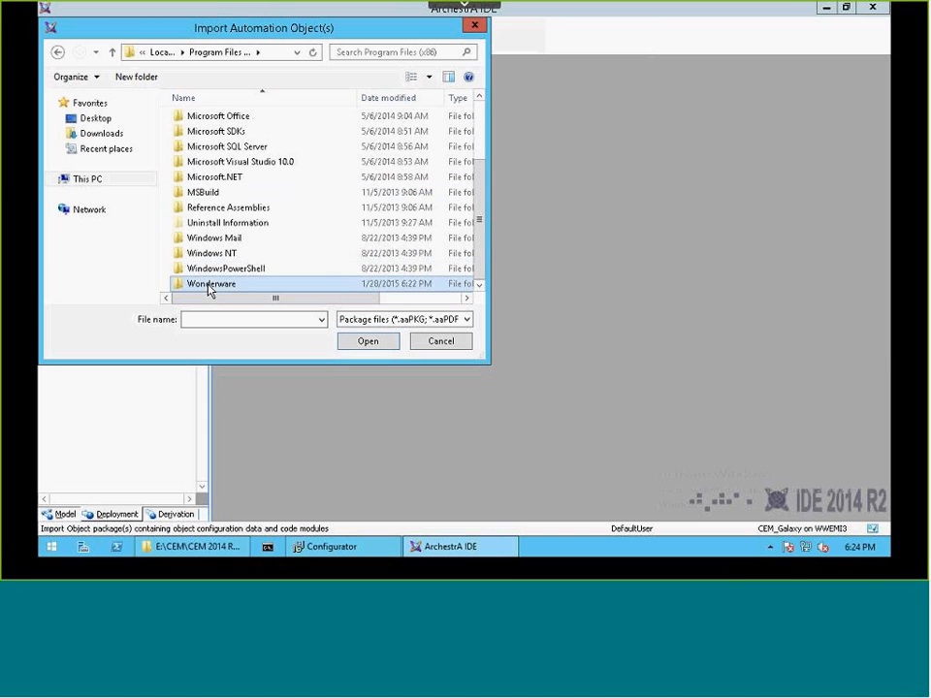
double_click(210, 120)
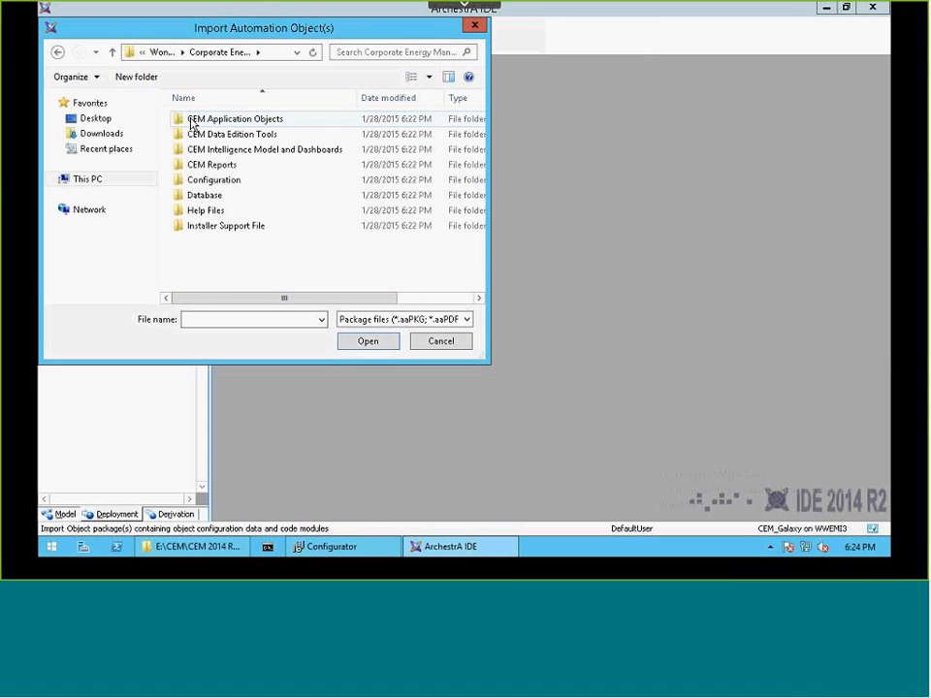
double_click(191, 121)
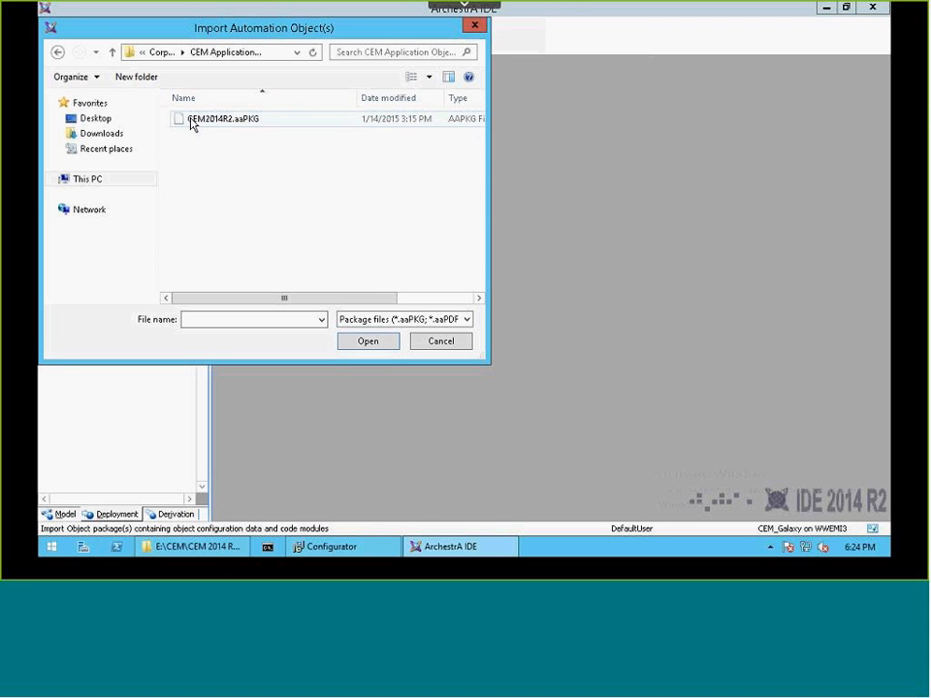
Import the CEM2014R2.aaPKG package into the galaxy with the default import preferences.
click(192, 120)
click(368, 341)
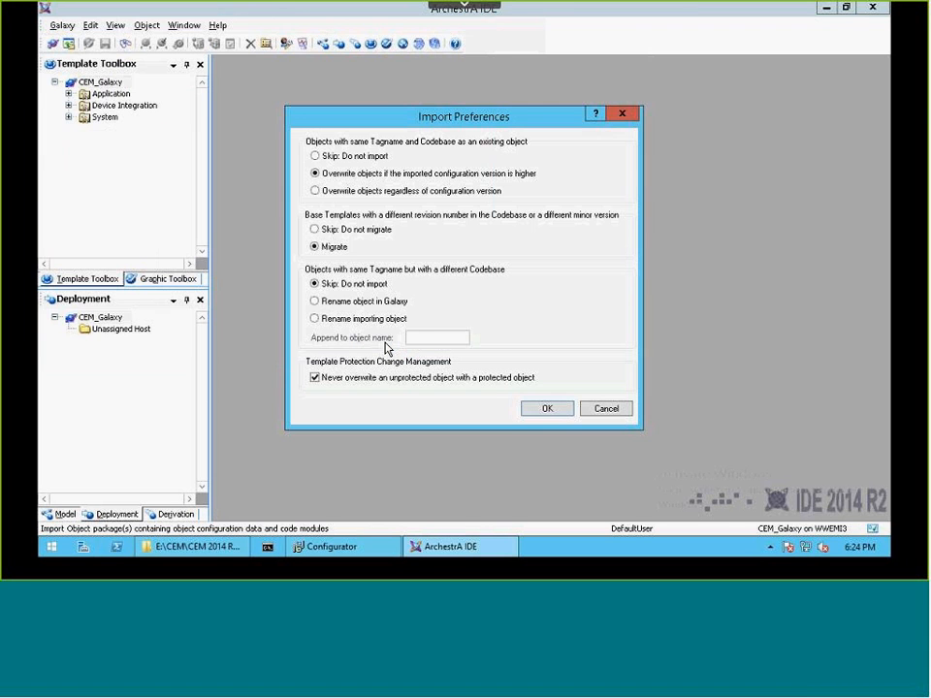
click(549, 411)
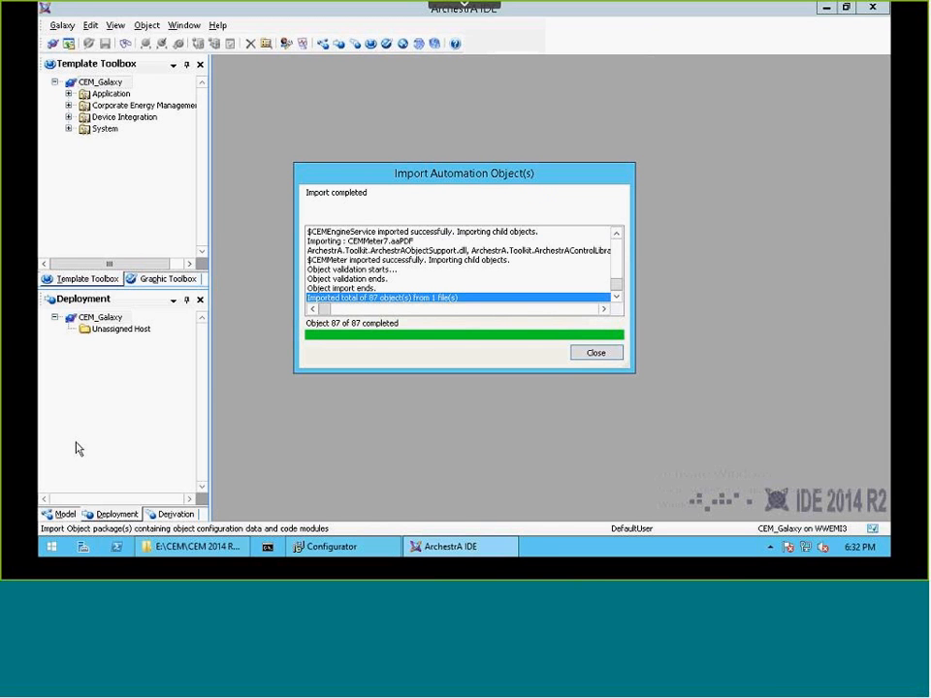
click(593, 354)
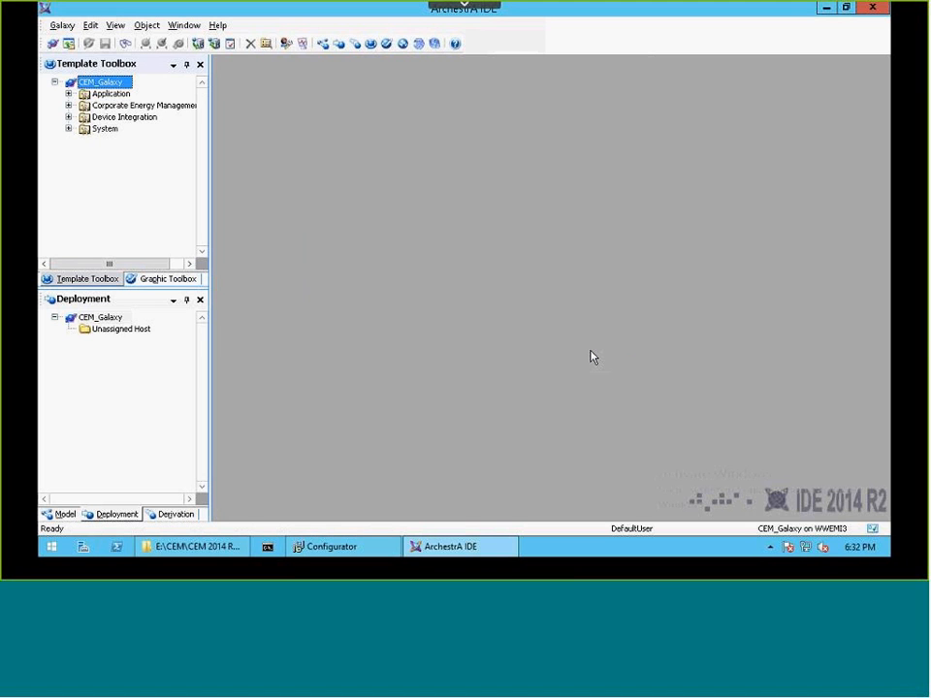
Create a derived template from $CEMConfigurator in the Corporate Energy Management toolset, keep its default name, and open it for editing.
click(69, 107)
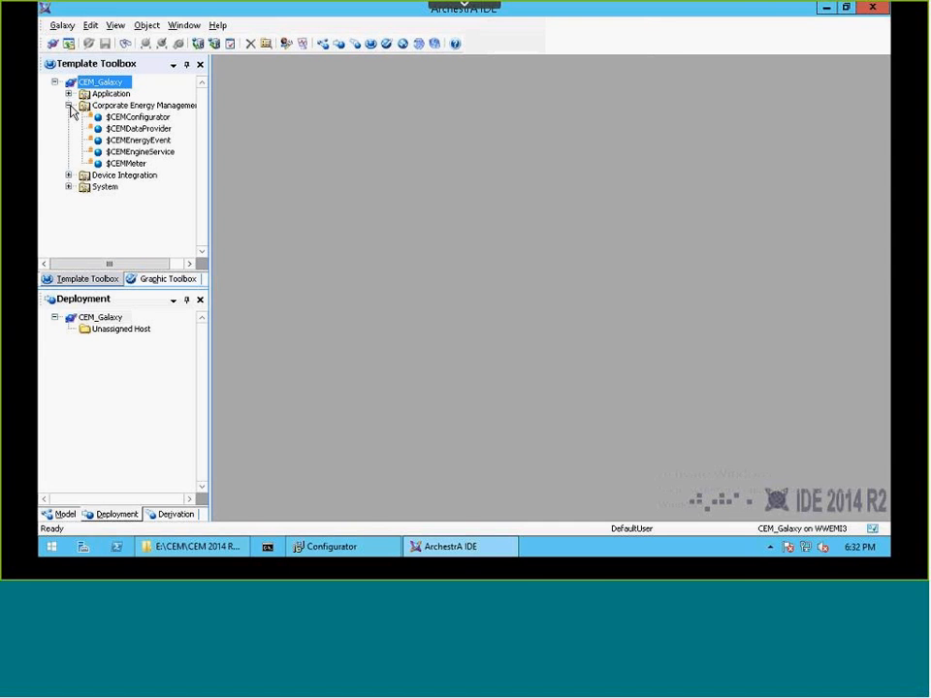
click(157, 119)
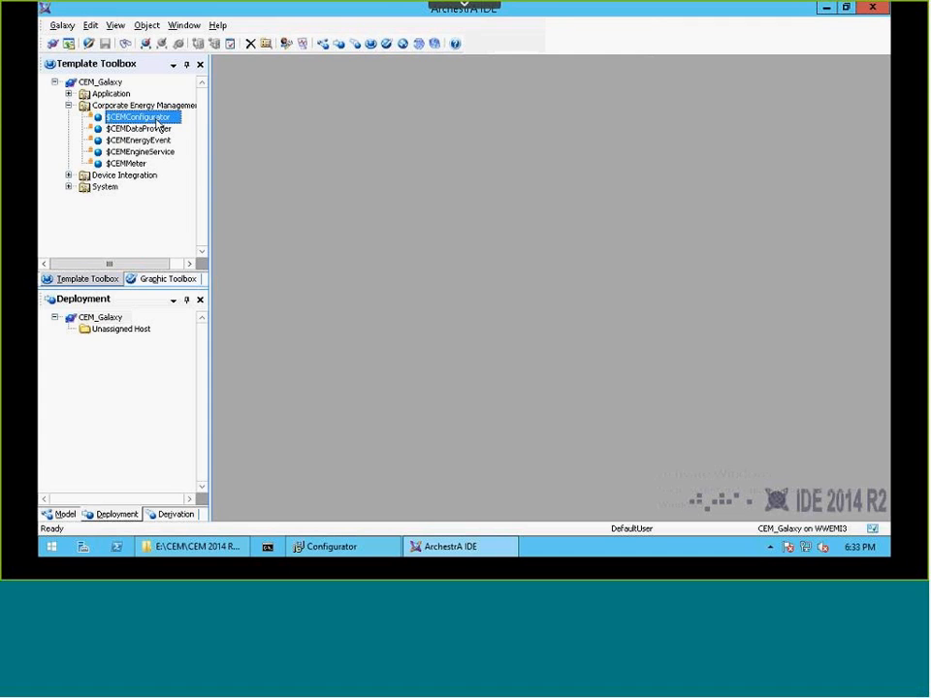
key(ctrl+shift+n)
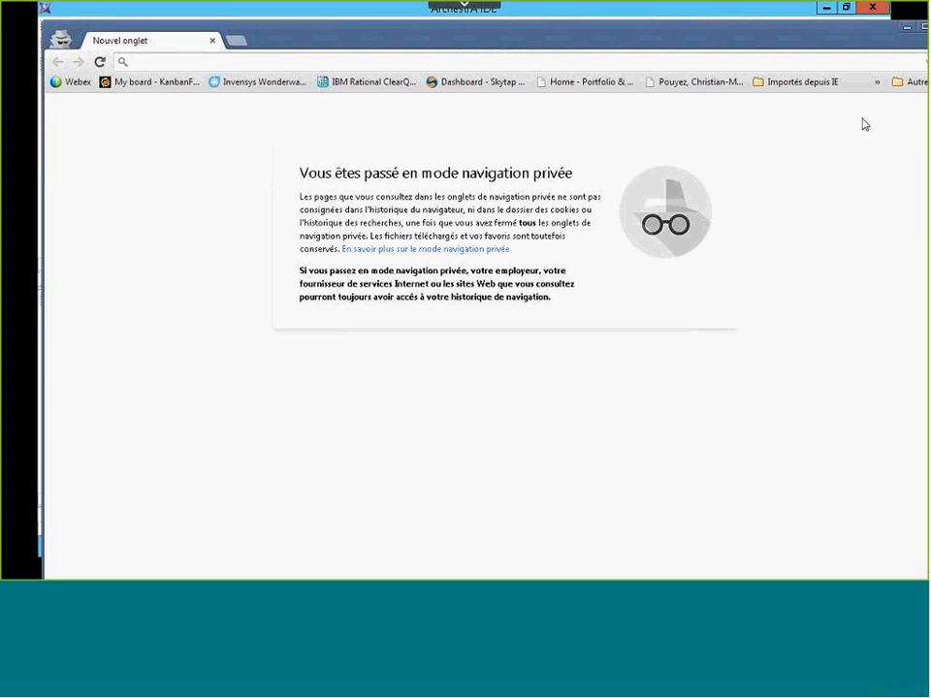
click(909, 30)
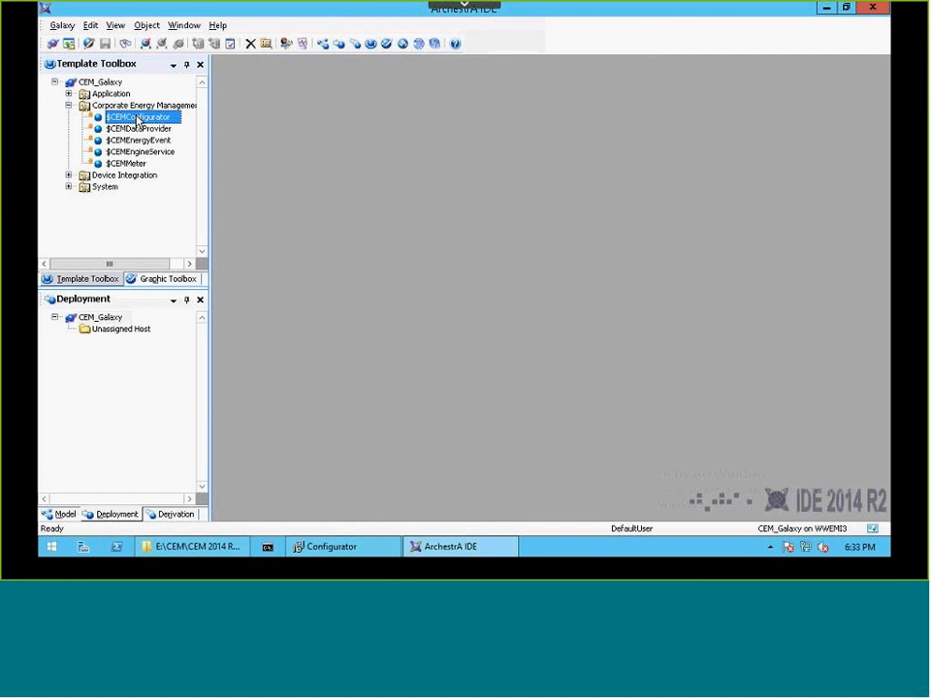
right_click(137, 120)
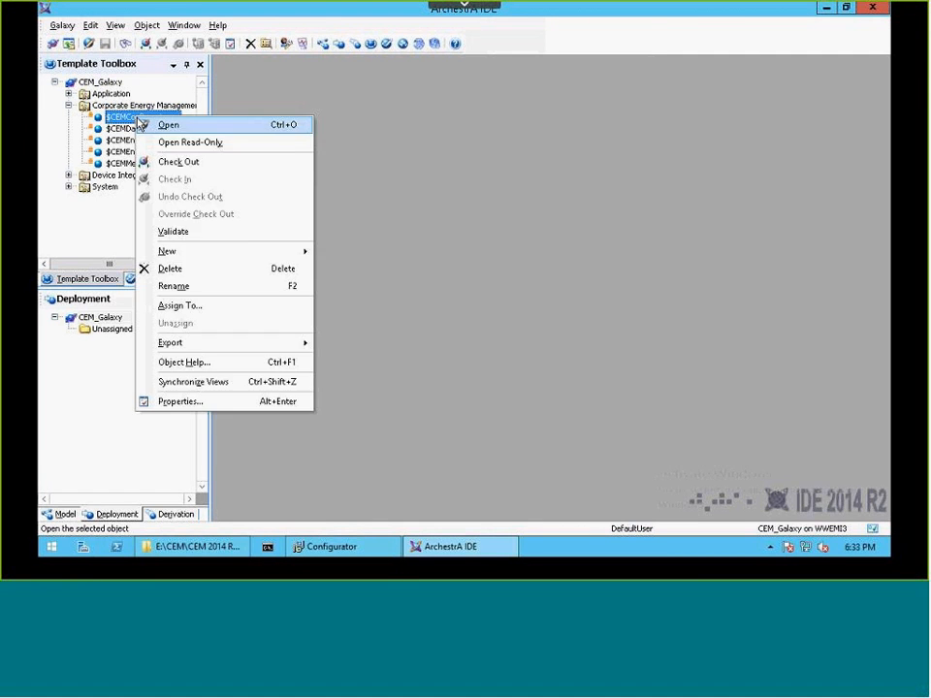
mouse_move(184, 254)
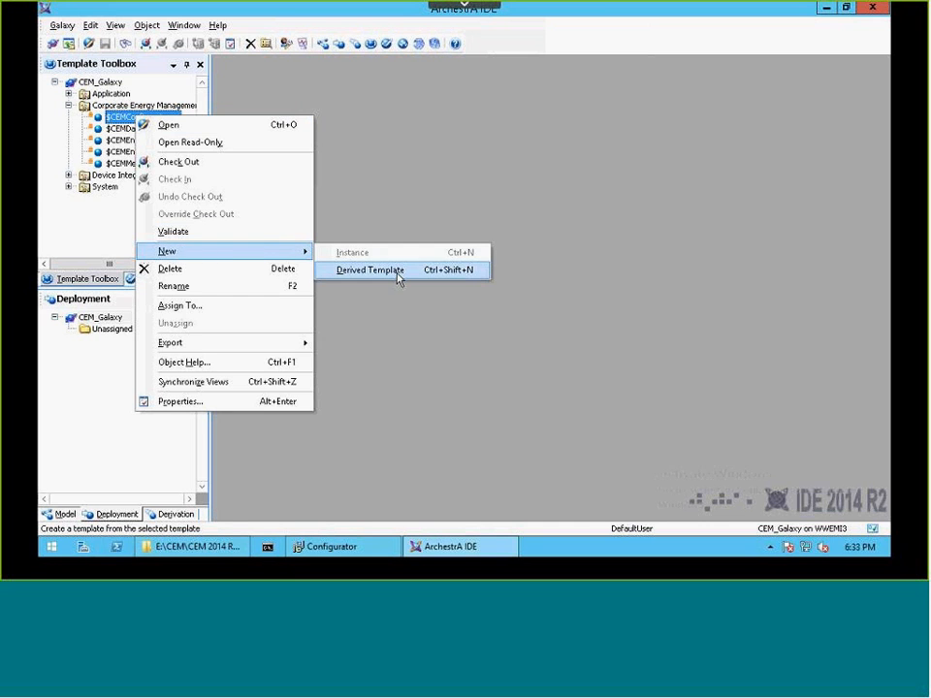
click(401, 272)
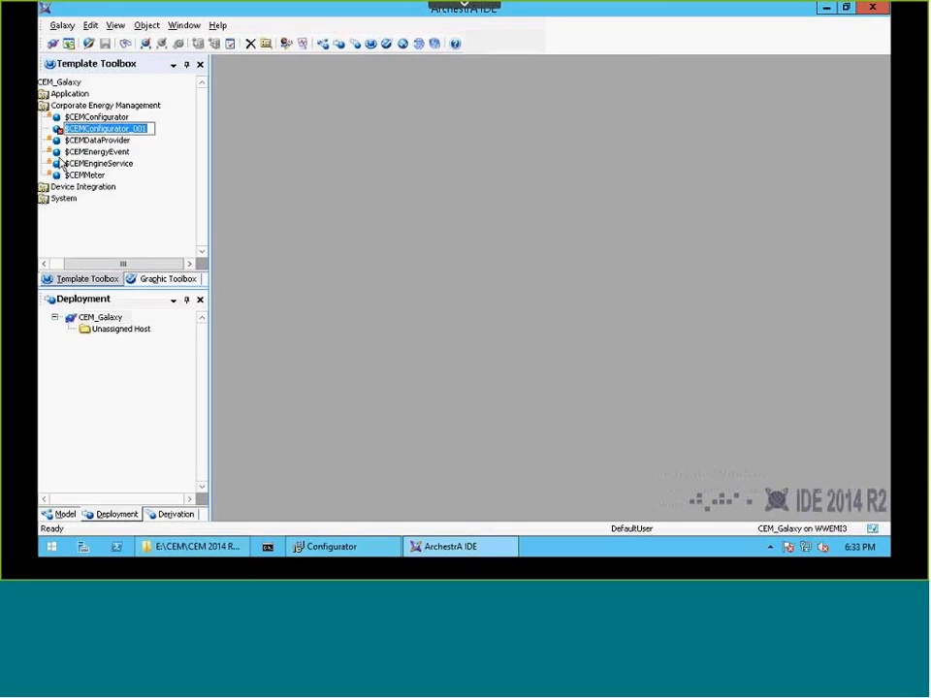
key(Return)
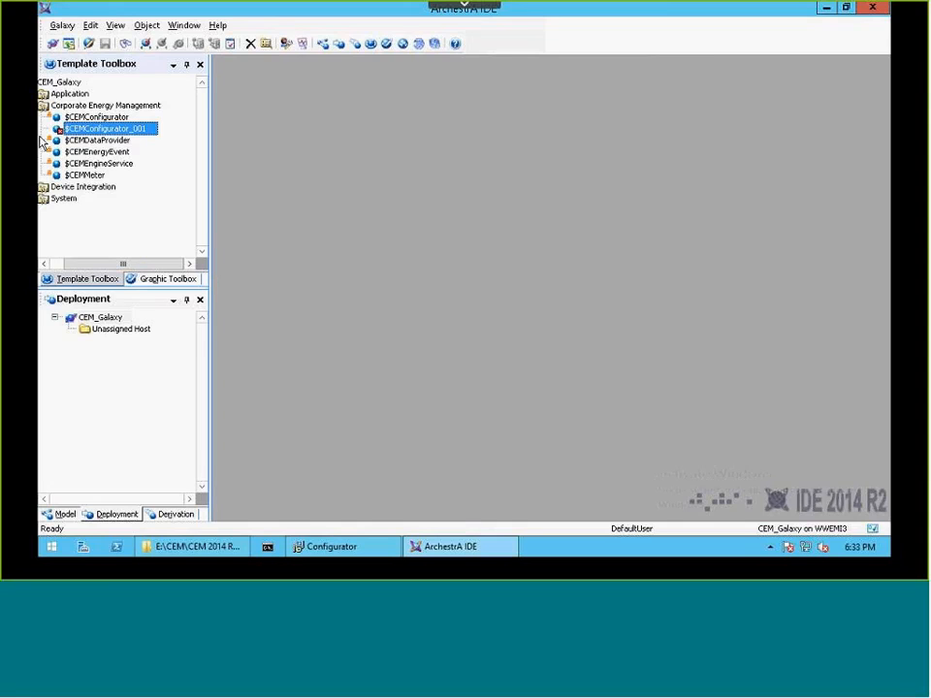
click(125, 129)
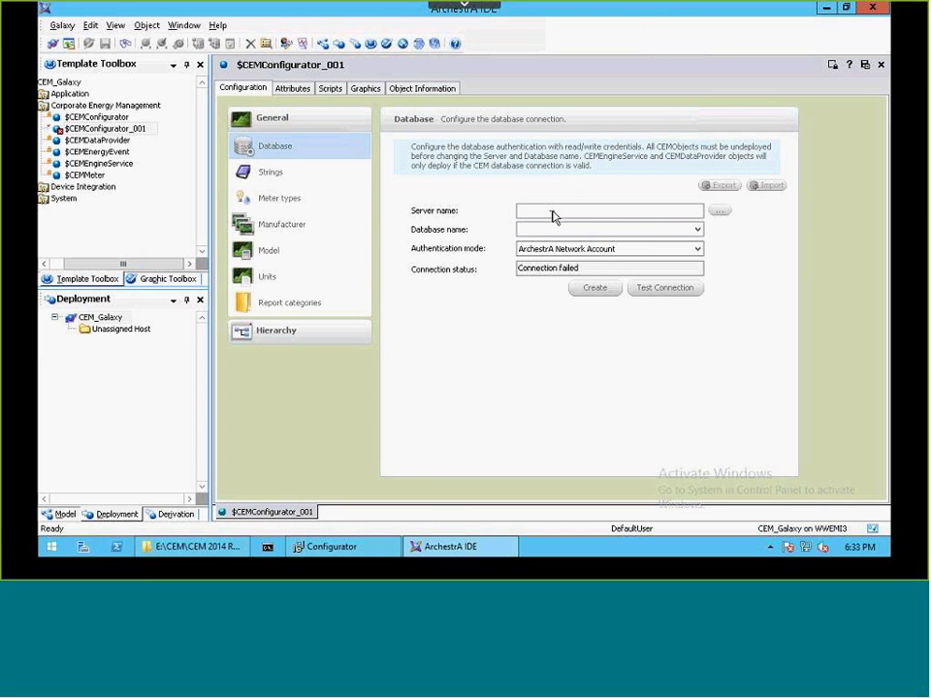
Create the CEM database CEMDB on server WWEMI3 using the ArchestrA Network Account authentication mode.
click(554, 216)
text(WWEMI3)
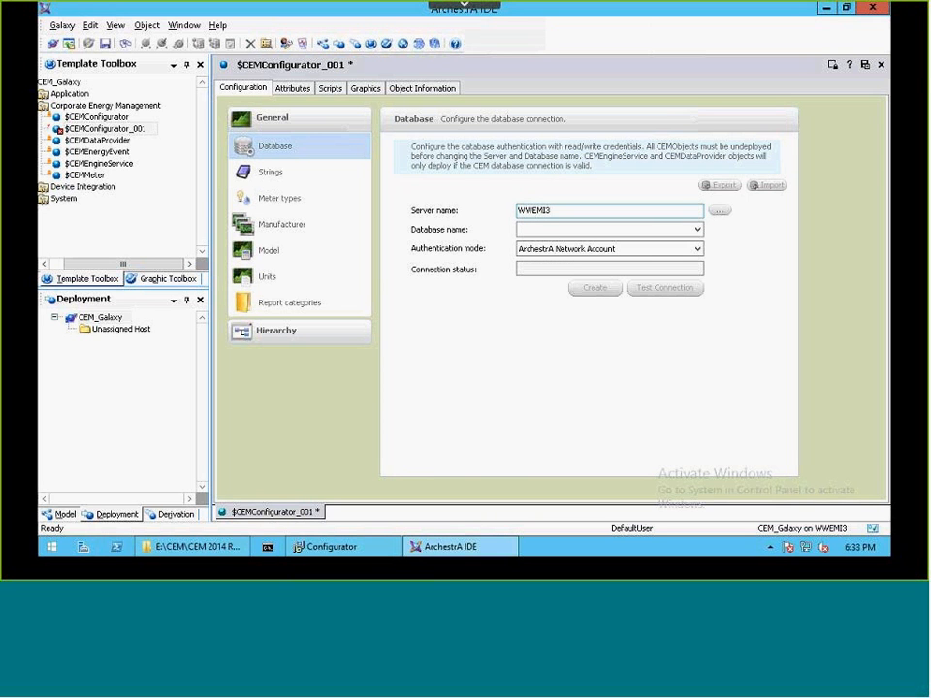
click(537, 230)
text(CEMDB)
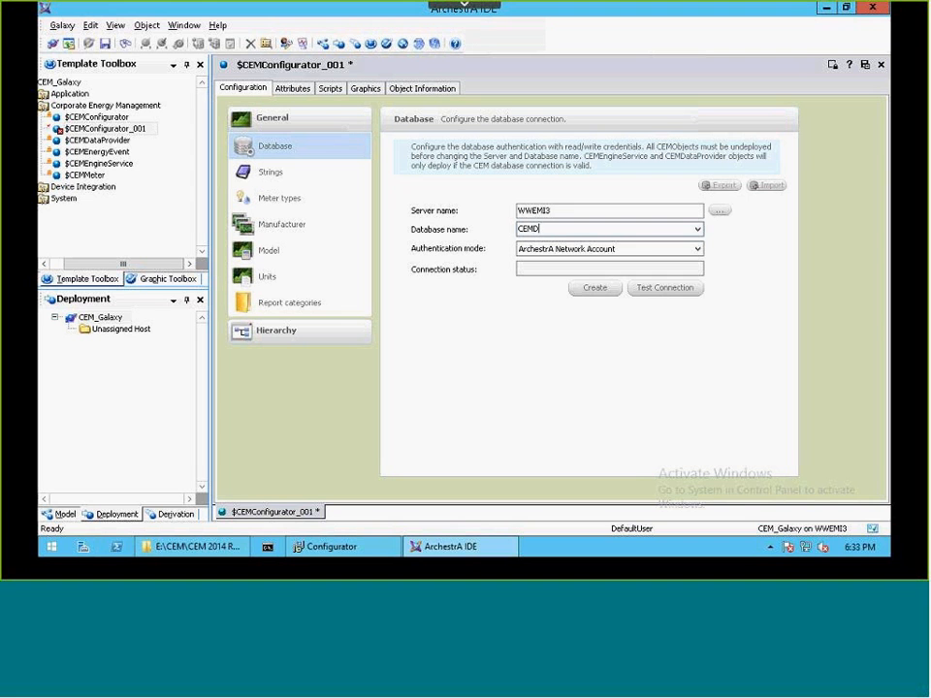
click(595, 289)
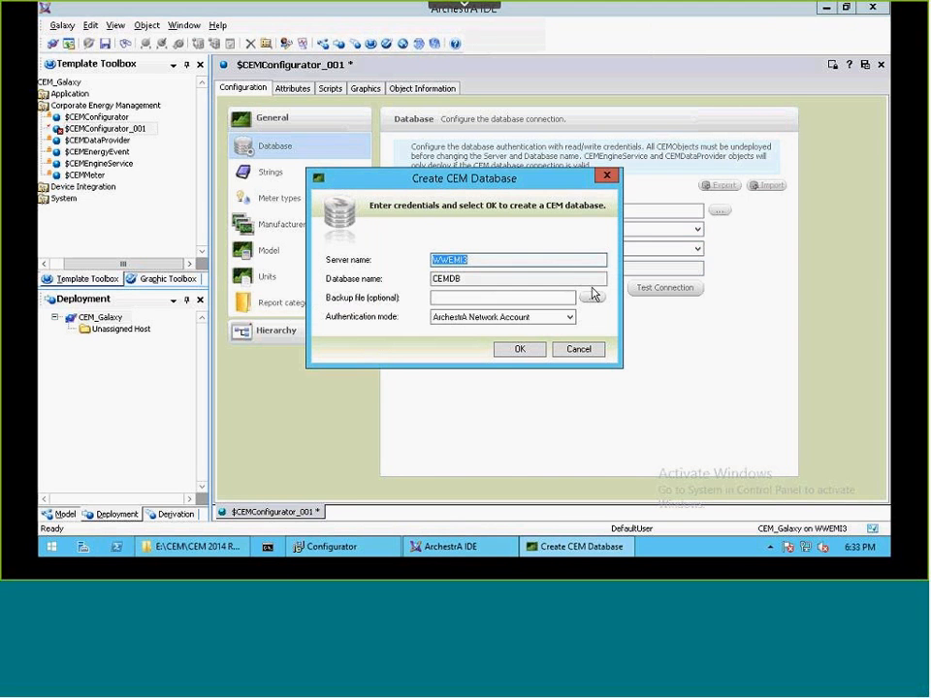
click(517, 350)
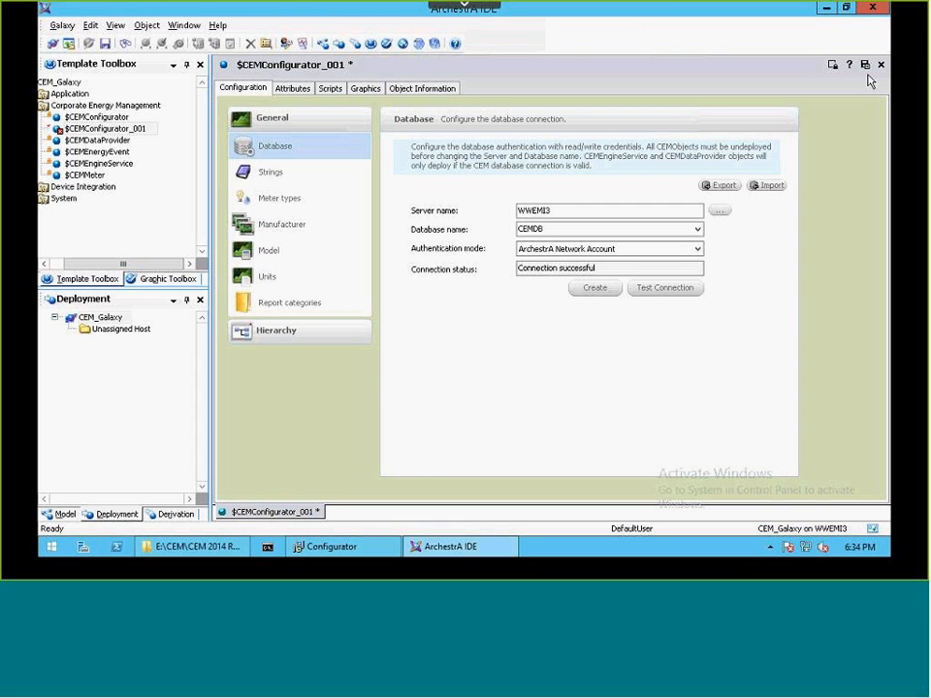
Switch to the Configurator and configure the CEM Data Edition Tools with the database name CEMDB.
click(826, 8)
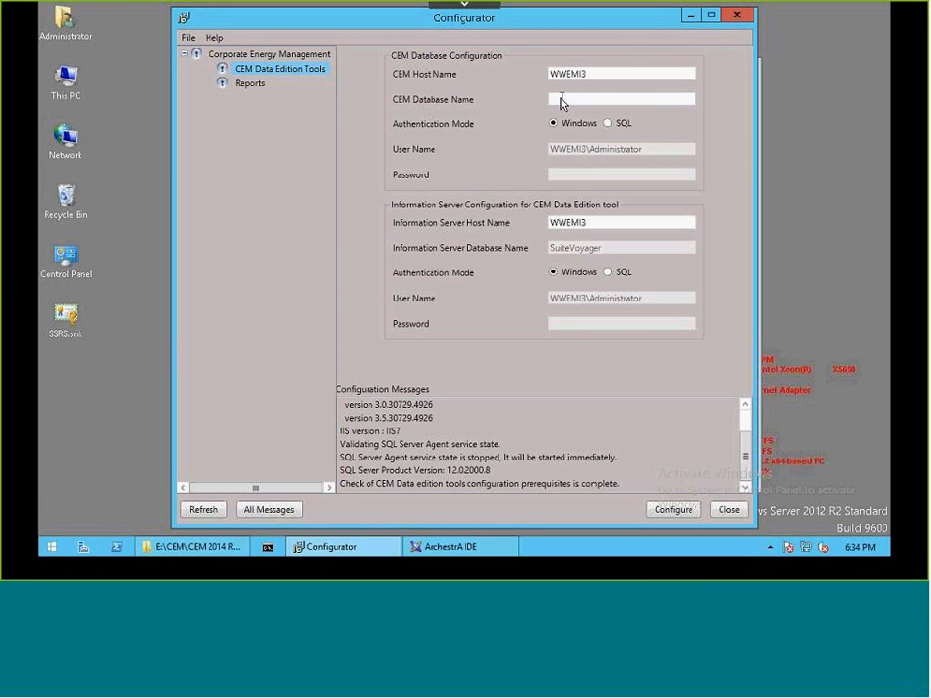
text(CEMDB)
click(676, 511)
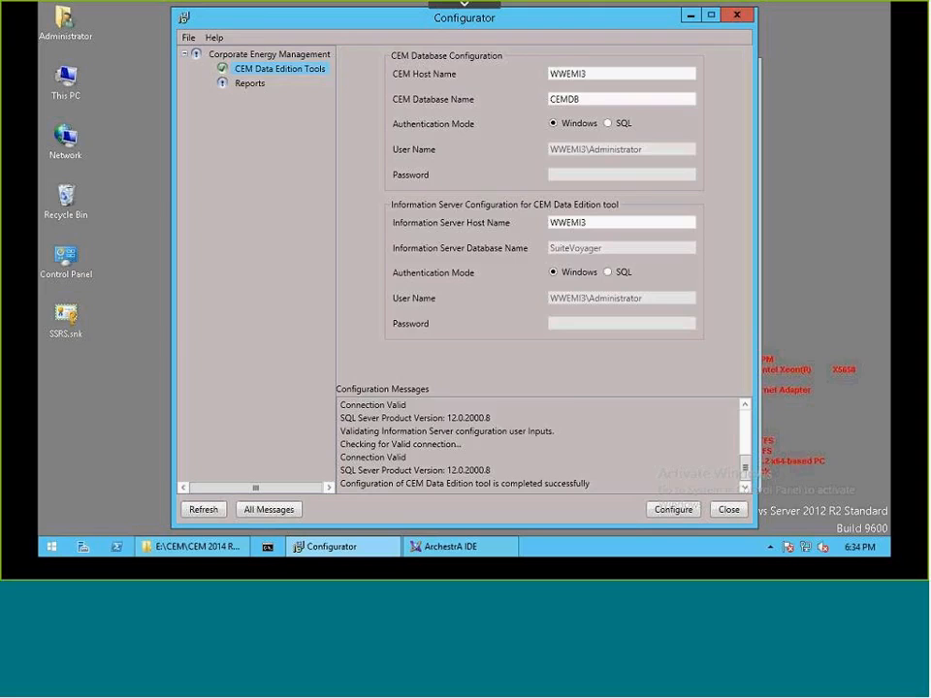
Configure the Reports component with its default settings, then close the Configurator and the CEM 2014 R2 Installation folder.
click(249, 84)
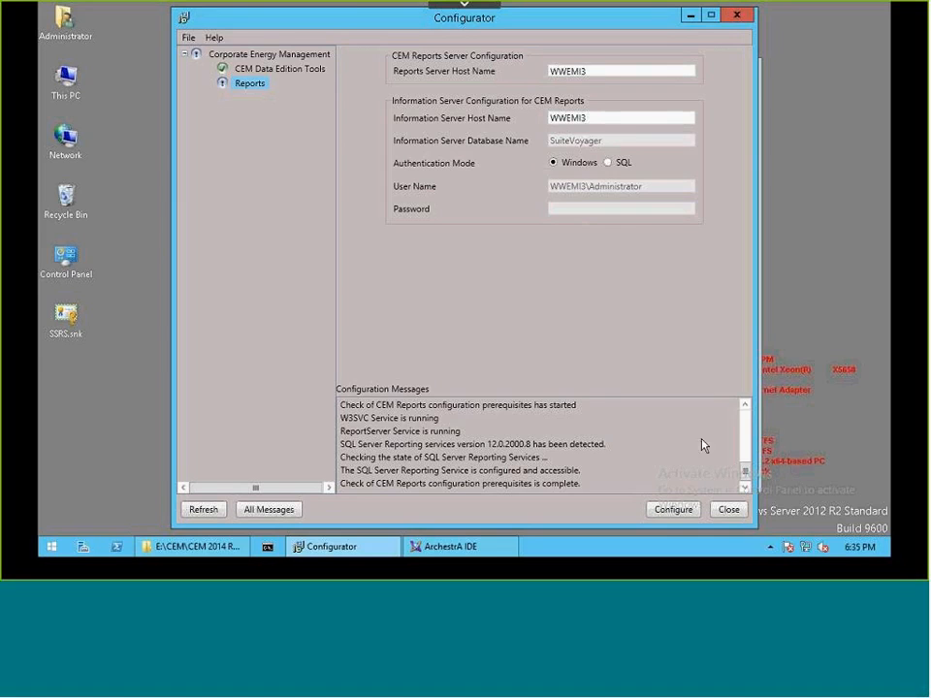
click(674, 510)
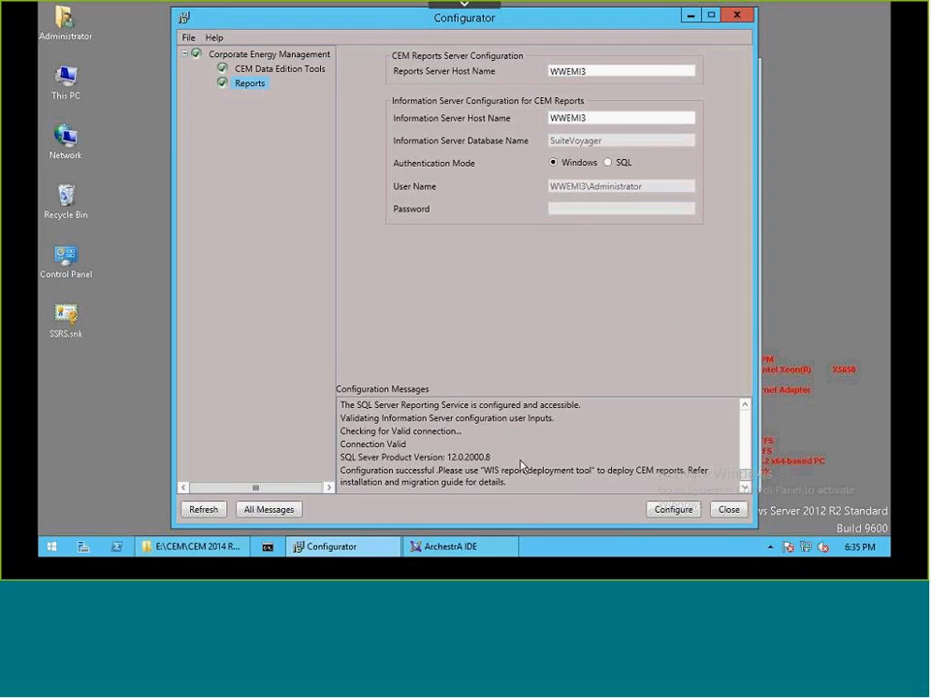
click(728, 510)
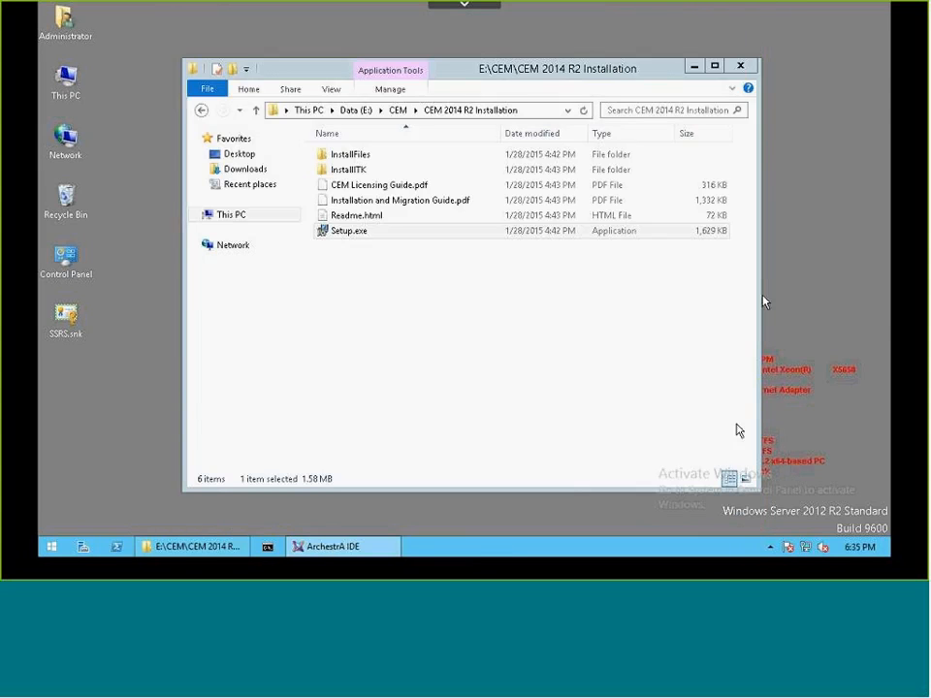
click(741, 65)
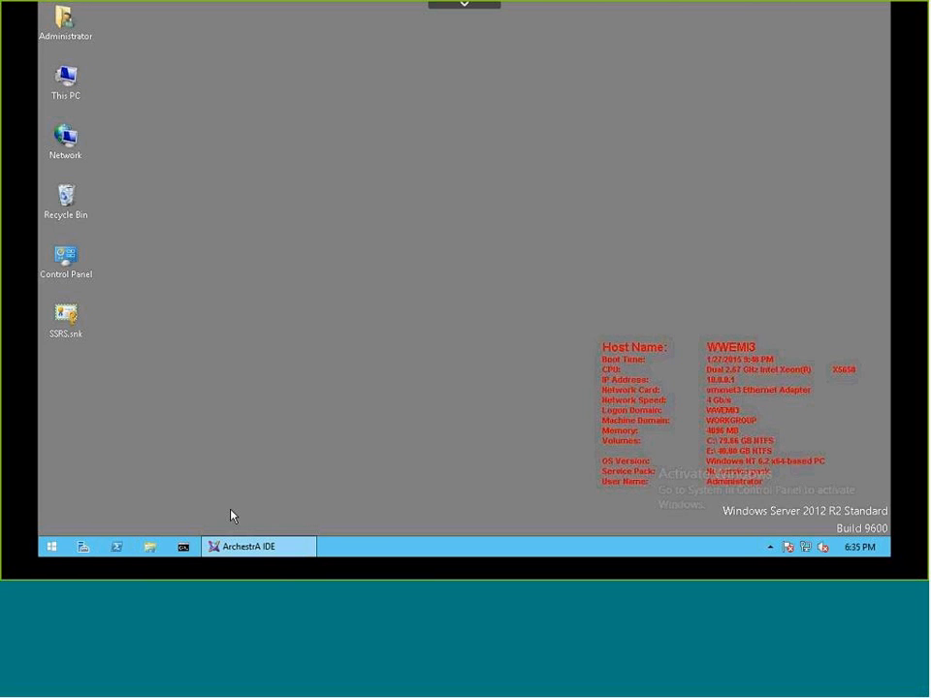
Launch the Wonderware Deploy Reports tool from the installed apps and show its Deploy Reports settings.
click(53, 549)
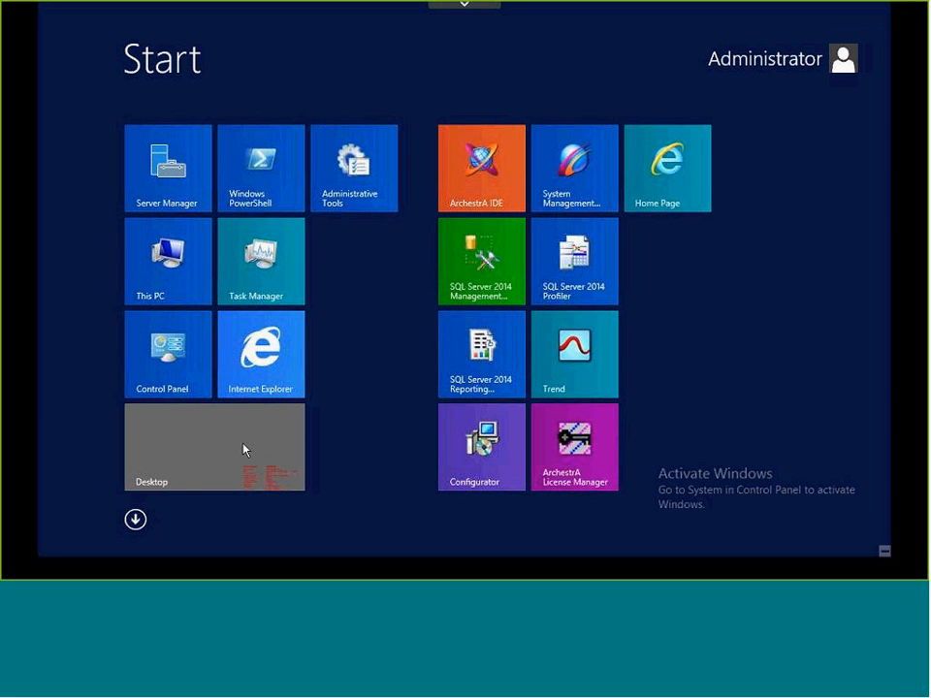
click(136, 521)
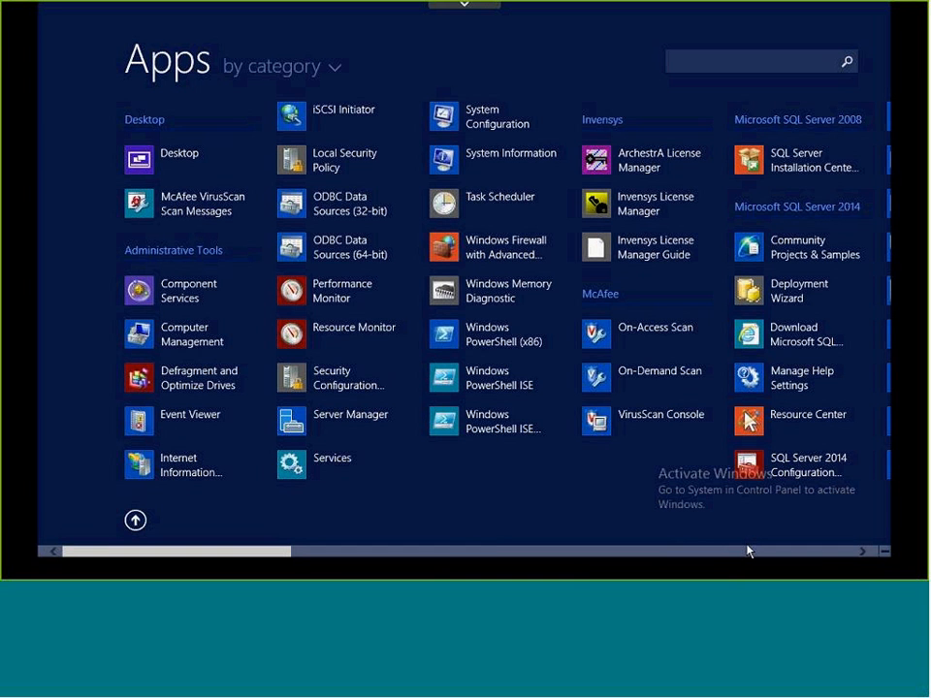
click(757, 554)
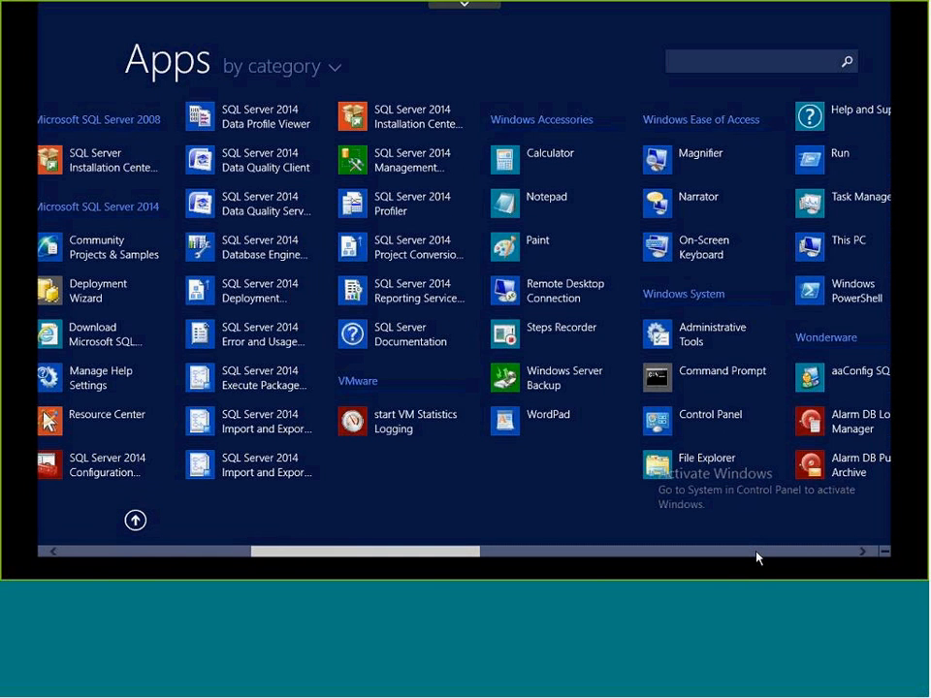
click(758, 553)
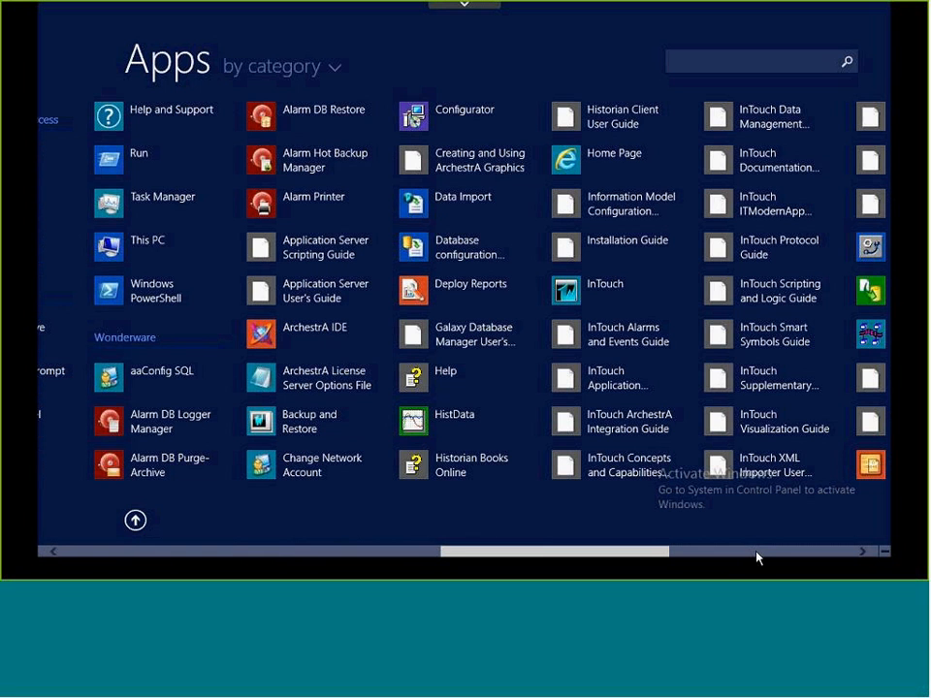
click(415, 293)
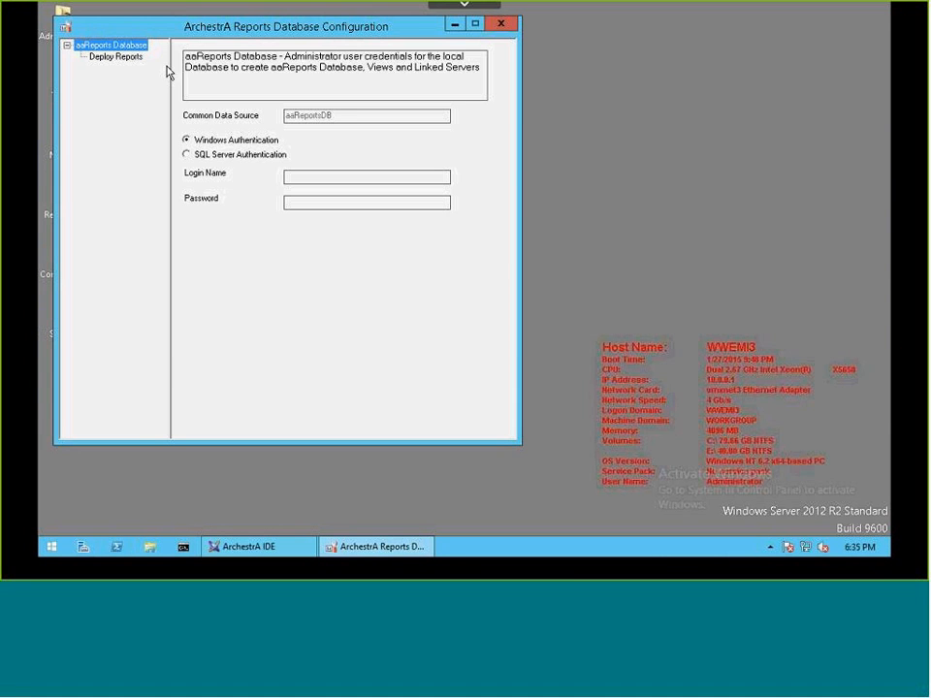
click(117, 57)
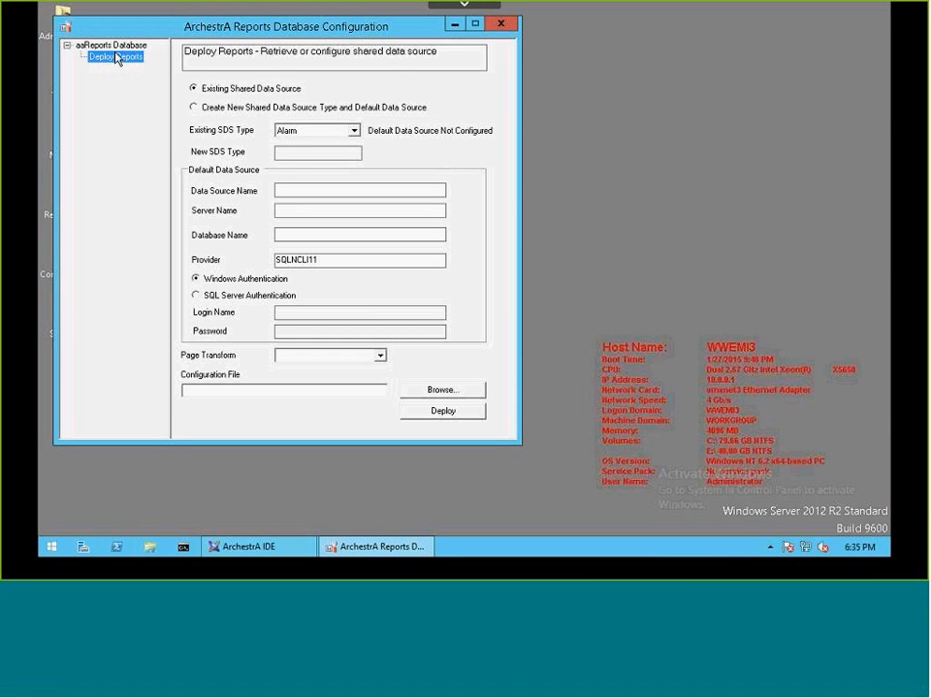
Choose to create a new shared data source type named CEM with a default data source named CEM.
click(233, 108)
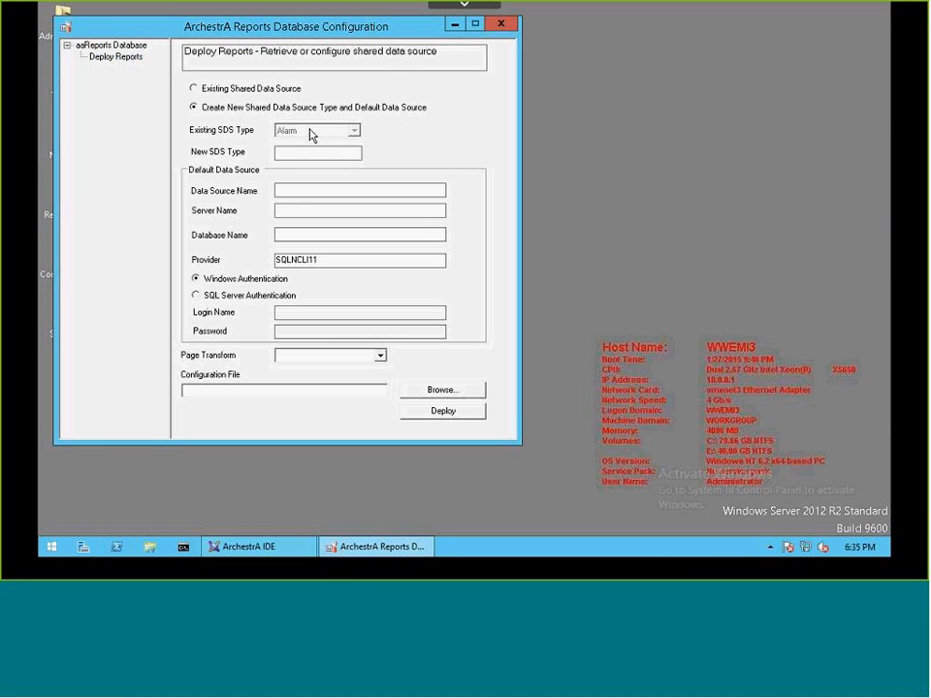
click(312, 153)
text(CEMDB)
key(BackSpace)
key(BackSpace)
click(300, 191)
text(CEM)
Point the default data source to database CEMDB on server WWEMI3 and set the page transform to US Letter.
click(290, 211)
text(WWEMI3)
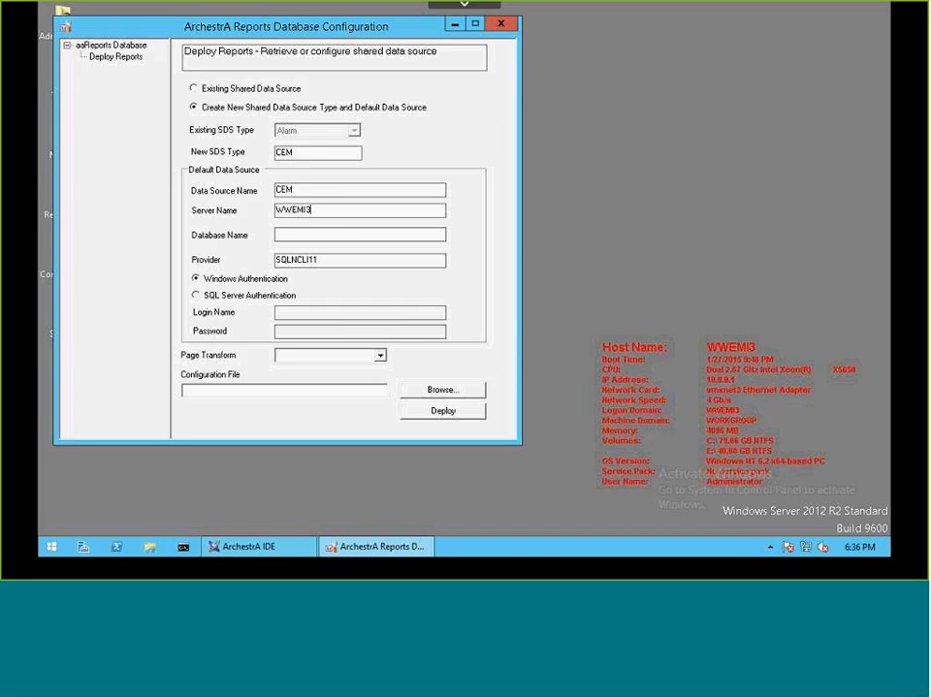
key(Tab)
text(CEMDB)
click(380, 356)
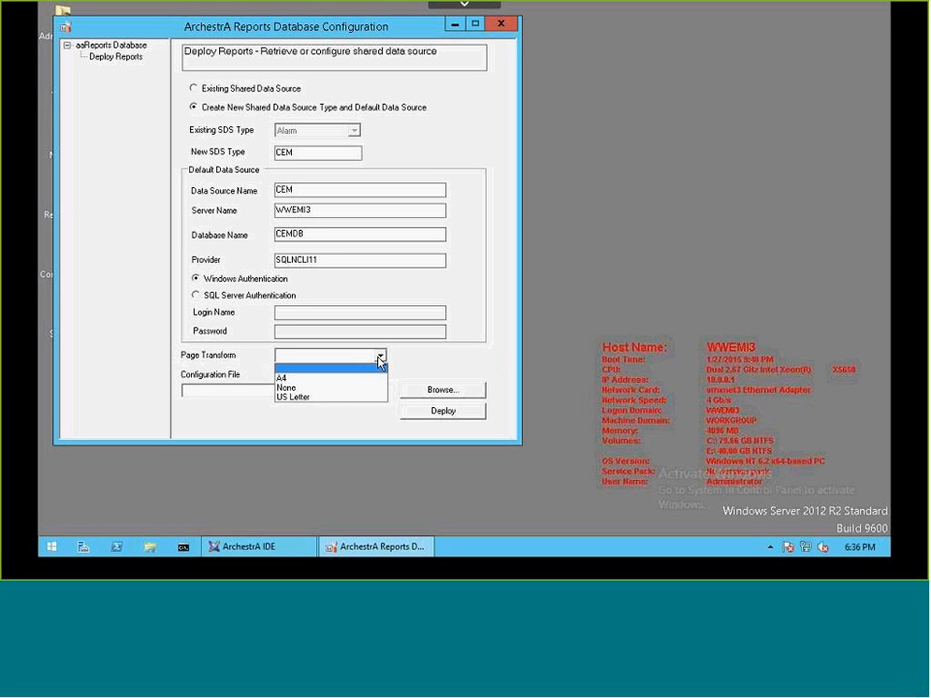
click(307, 399)
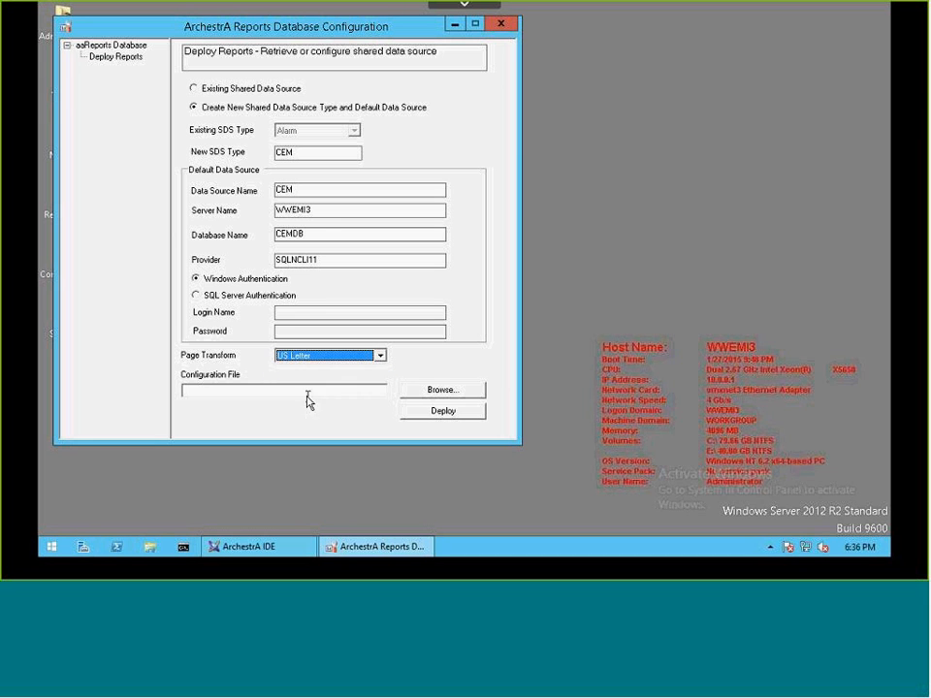
Load CEM_ReportsDeployConfig.xml as configuration file from CEM Reports\CEM_2008\Reports under C:\Program Files (x86)\Wonderware\Corporate Energy Management.
click(435, 390)
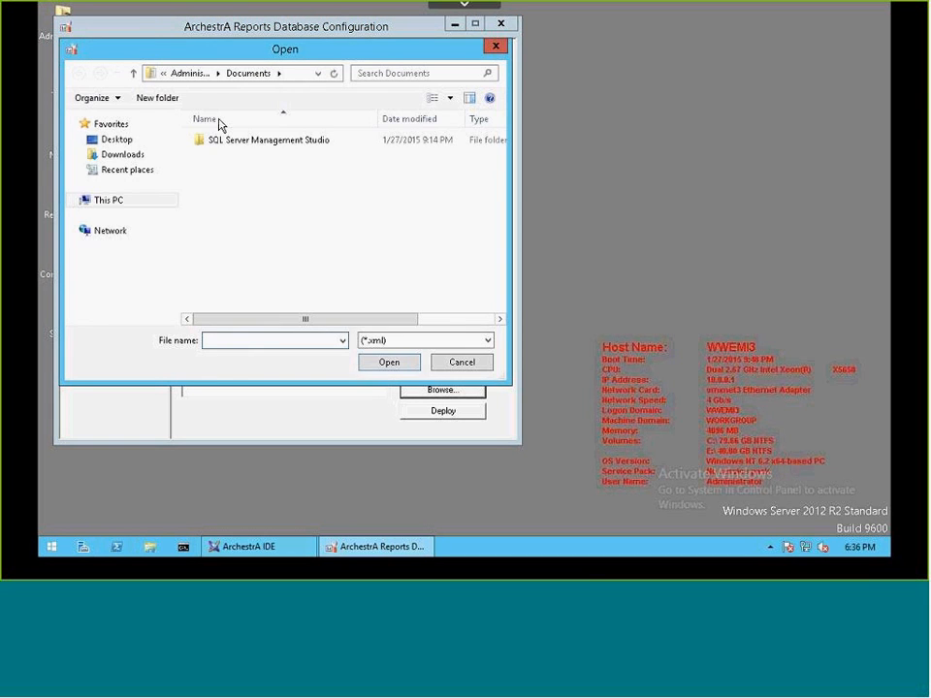
click(104, 203)
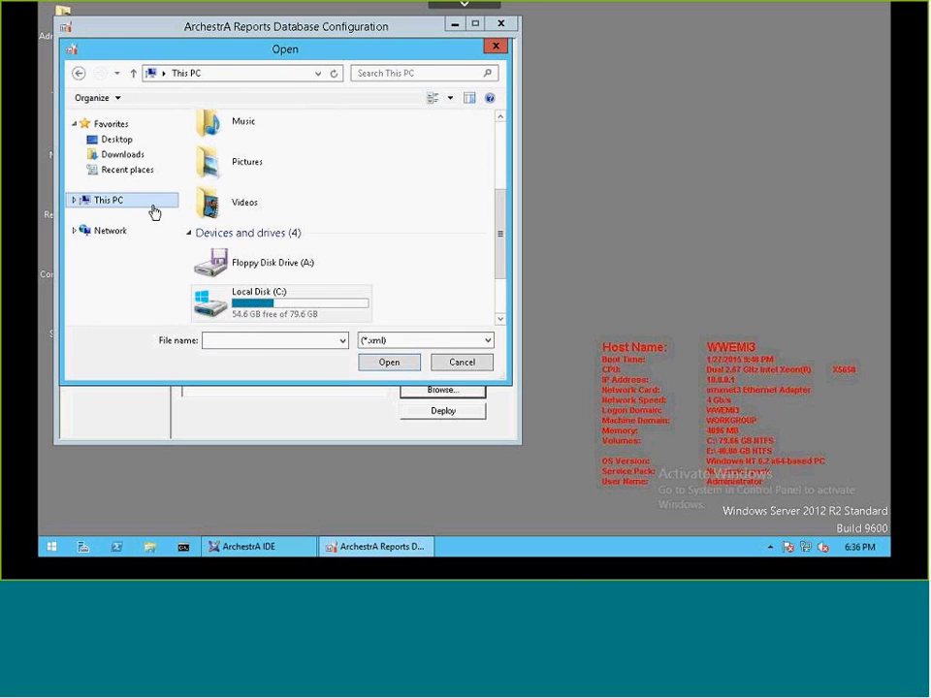
double_click(249, 303)
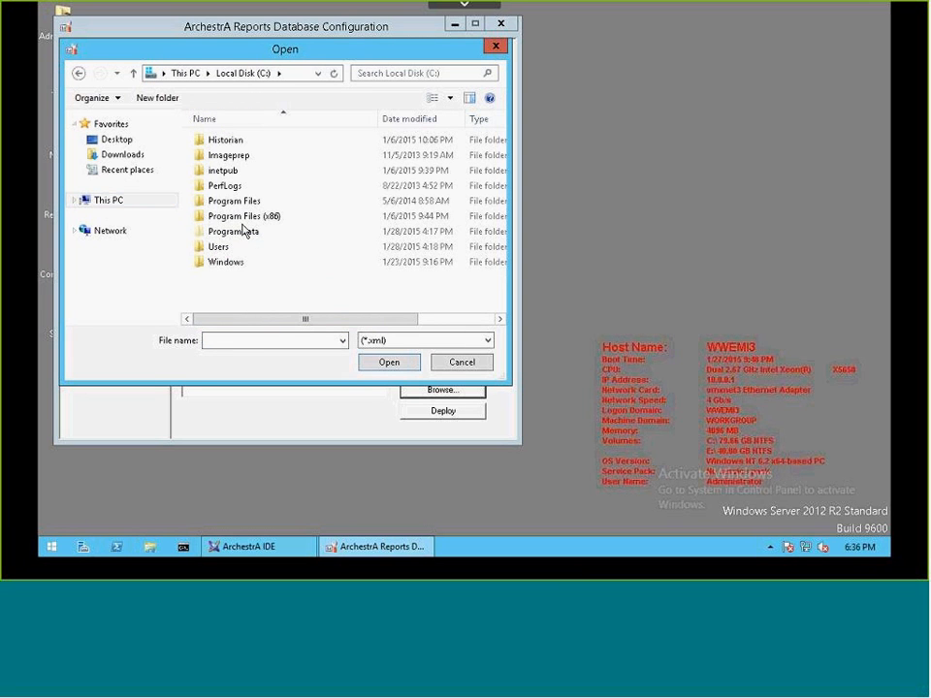
double_click(237, 217)
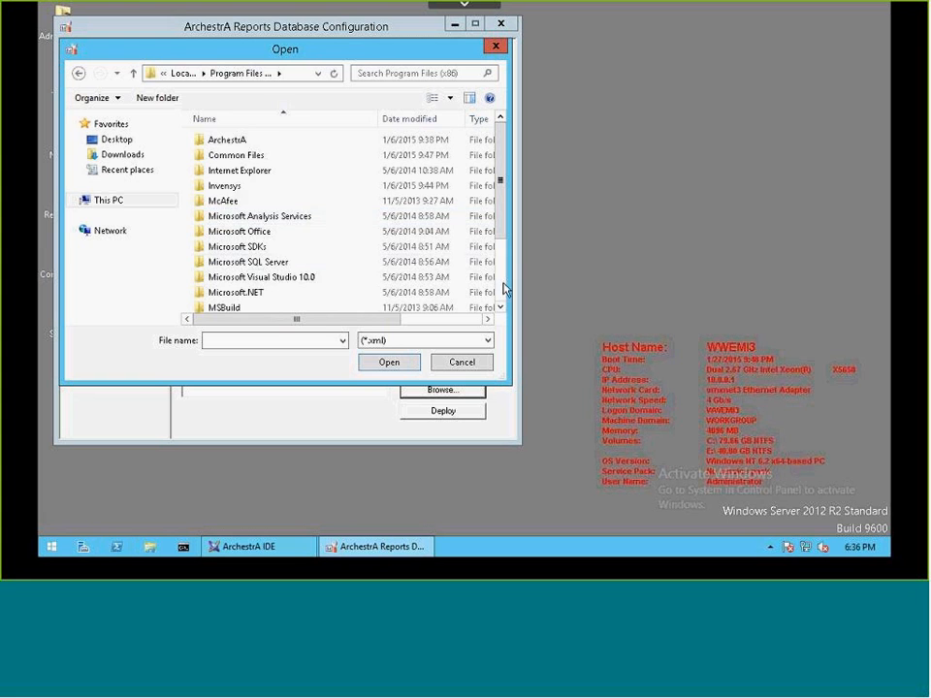
scroll(446, 305, down, 2)
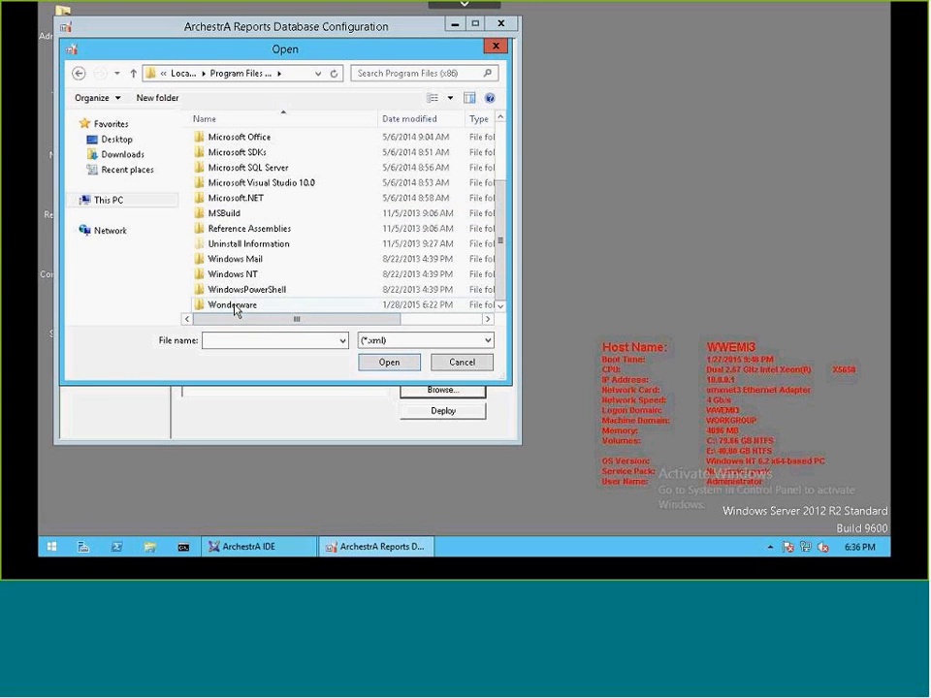
double_click(233, 306)
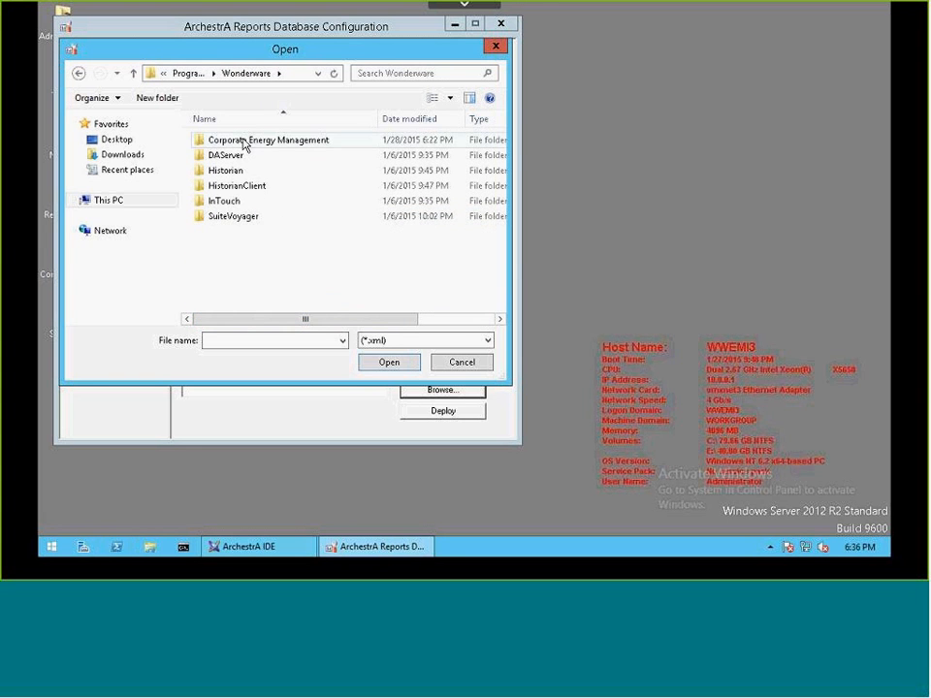
double_click(243, 142)
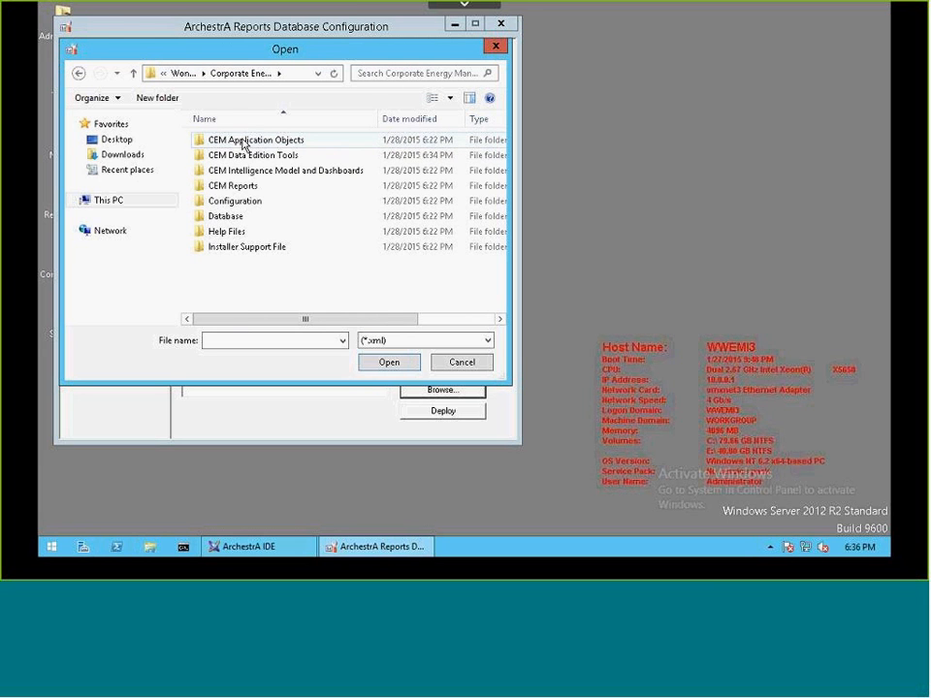
double_click(232, 189)
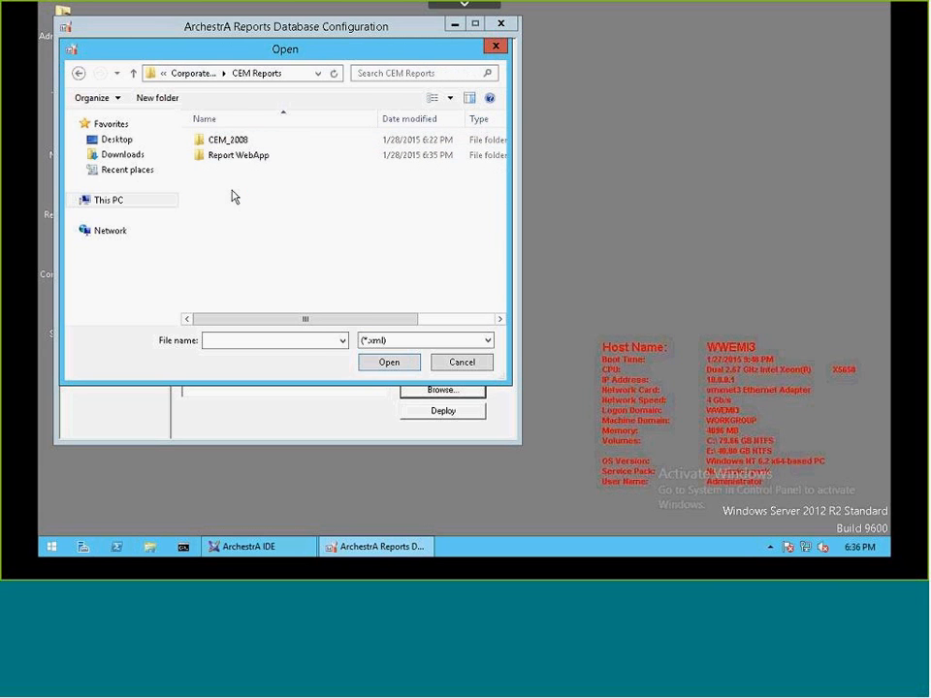
double_click(232, 142)
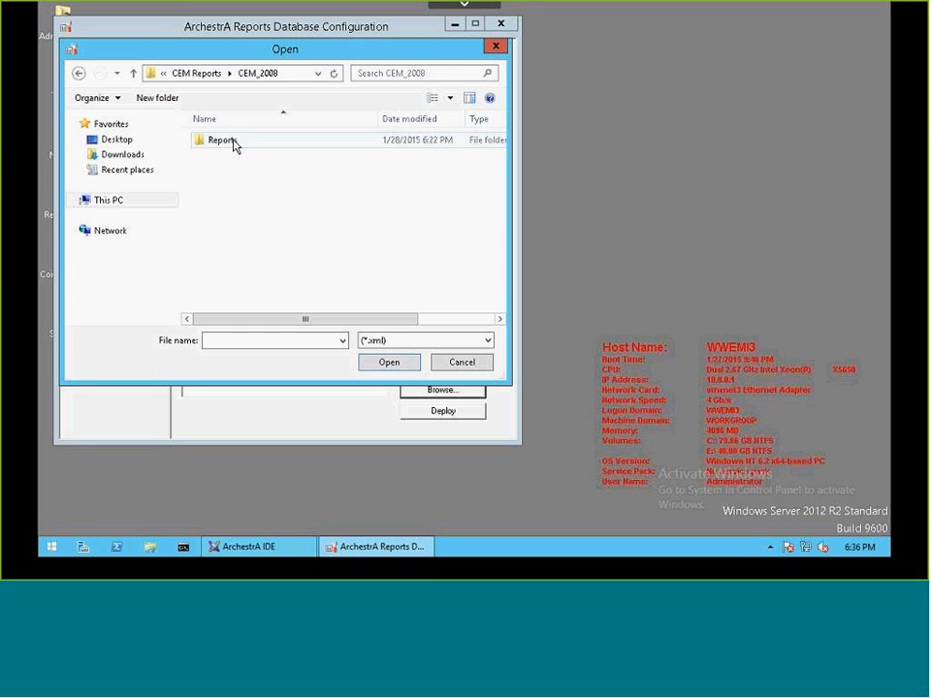
double_click(233, 142)
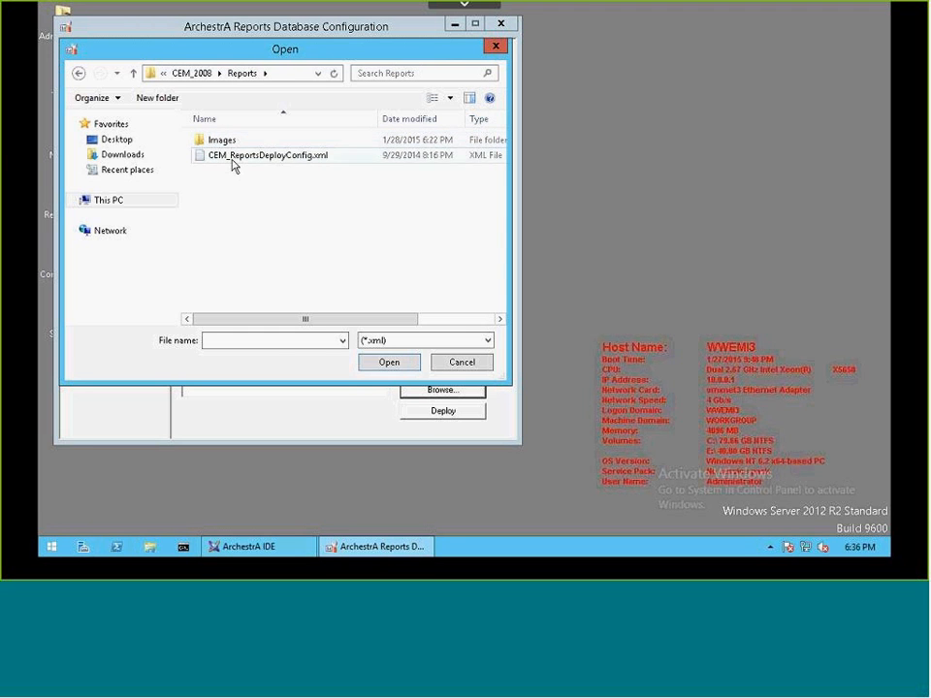
click(233, 157)
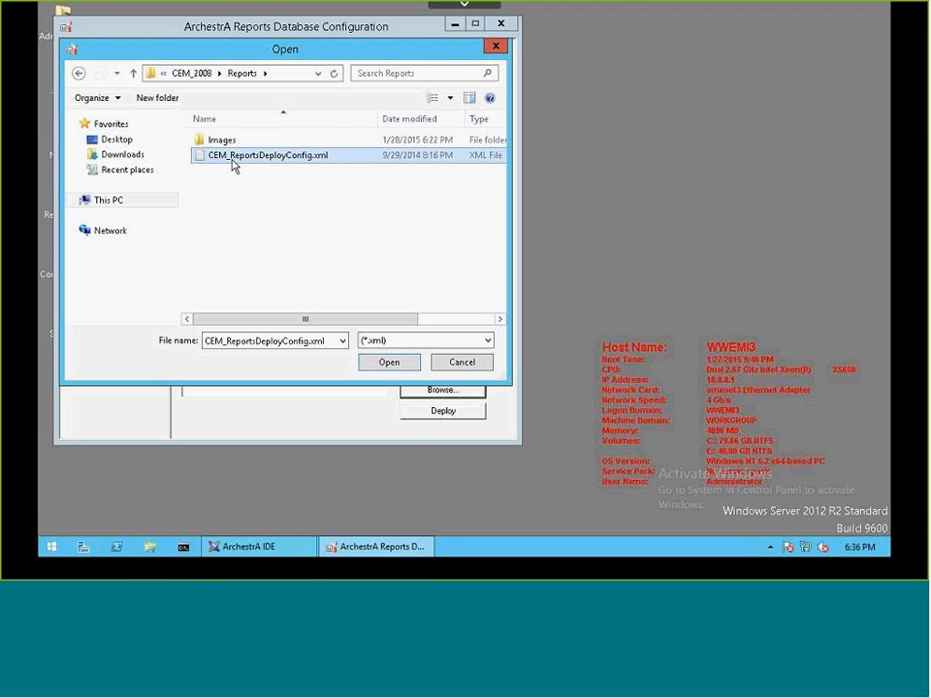
click(386, 365)
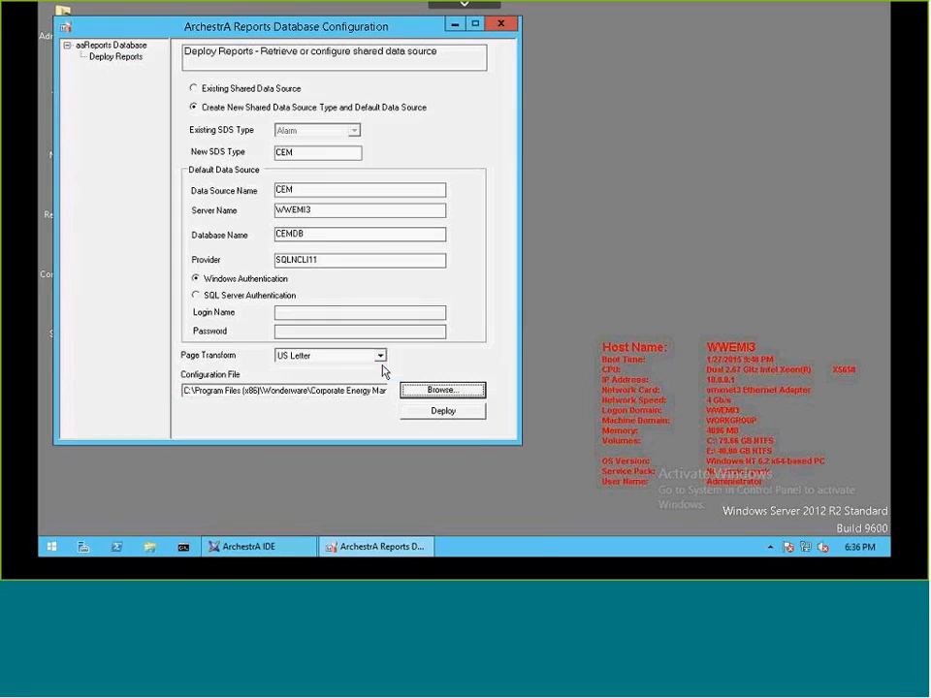
Deploy the CEM reports, acknowledge the completed deployment, and close the ArchestrA Reports Database Configuration window.
click(453, 417)
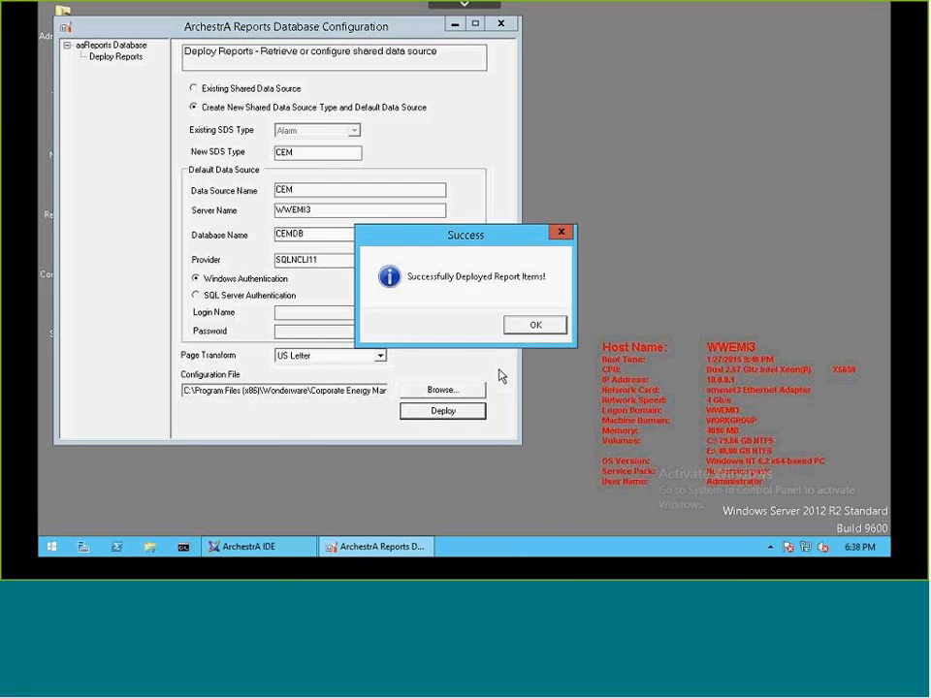
click(533, 328)
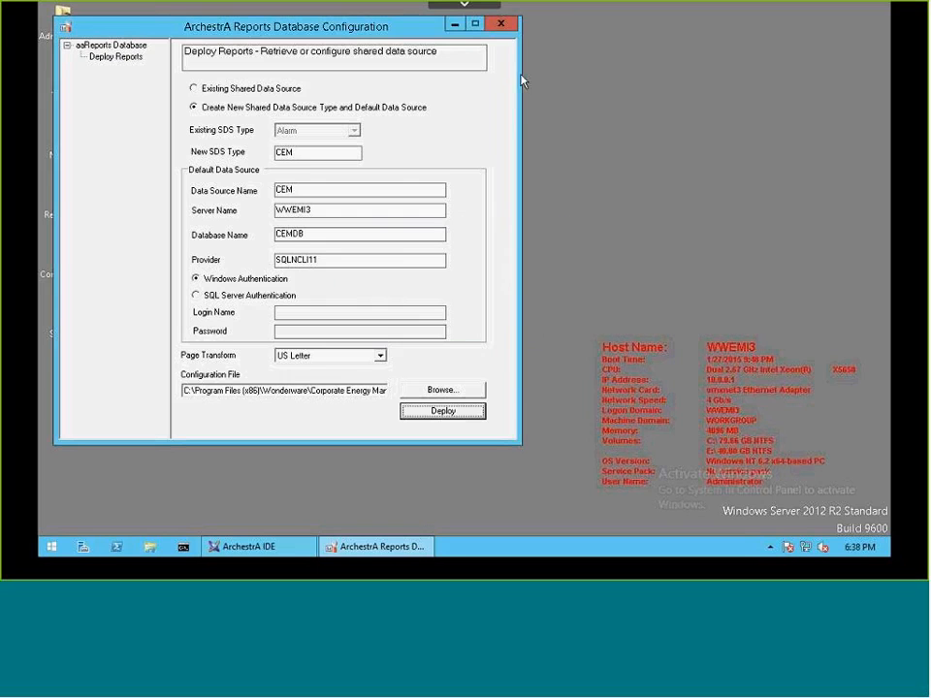
click(502, 24)
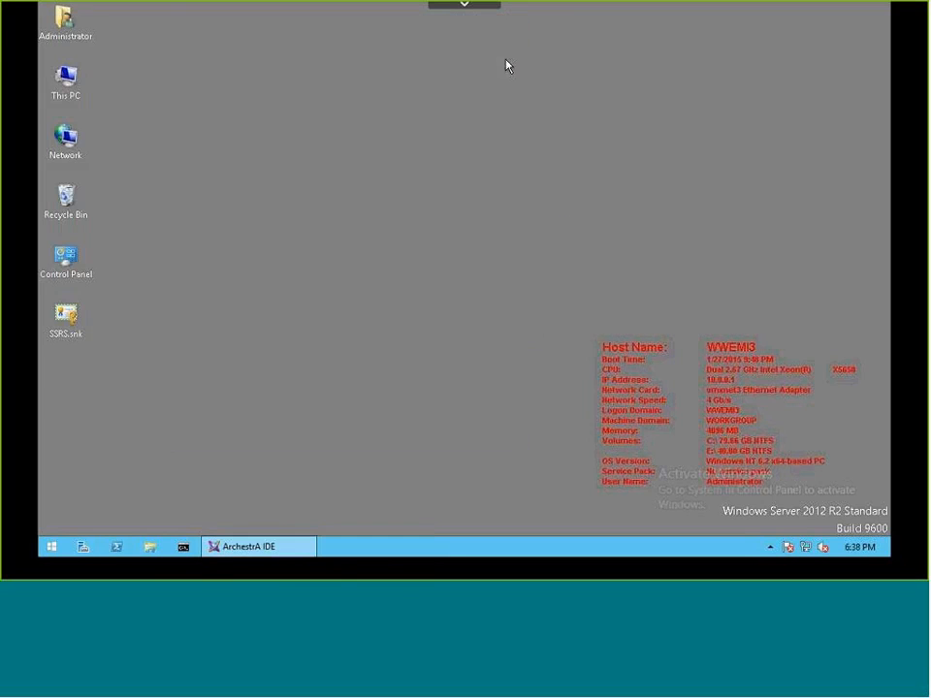
Switch to the Wonderware Information Server home page in Internet Explorer and expand the CEM group in the Launch Pad.
click(54, 548)
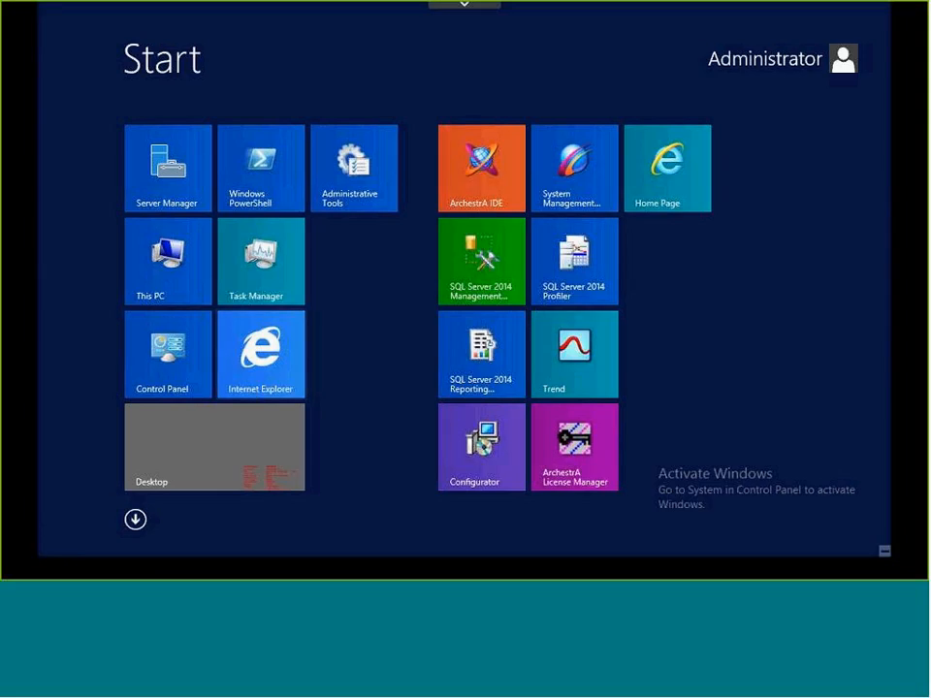
click(679, 193)
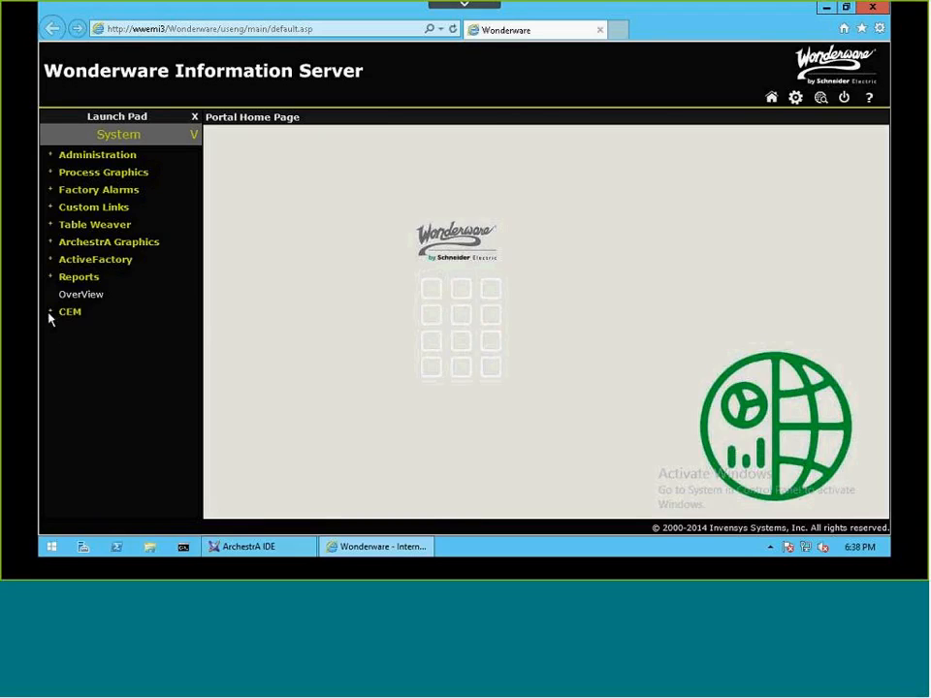
click(51, 314)
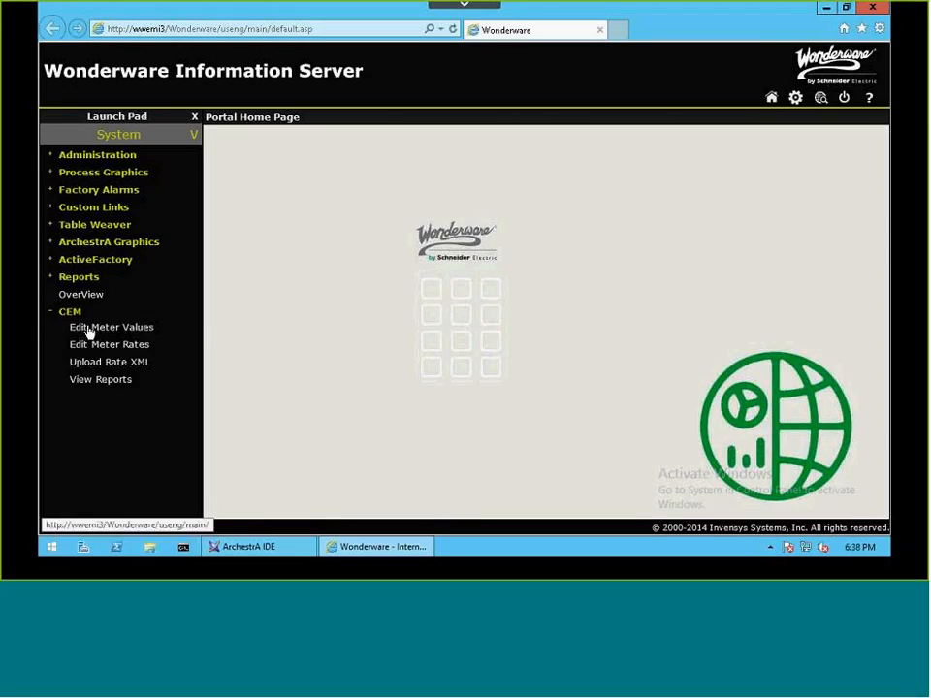
Check the CEM portal pages by viewing Edit Meter Values for the default period and loading the View Reports list.
click(87, 329)
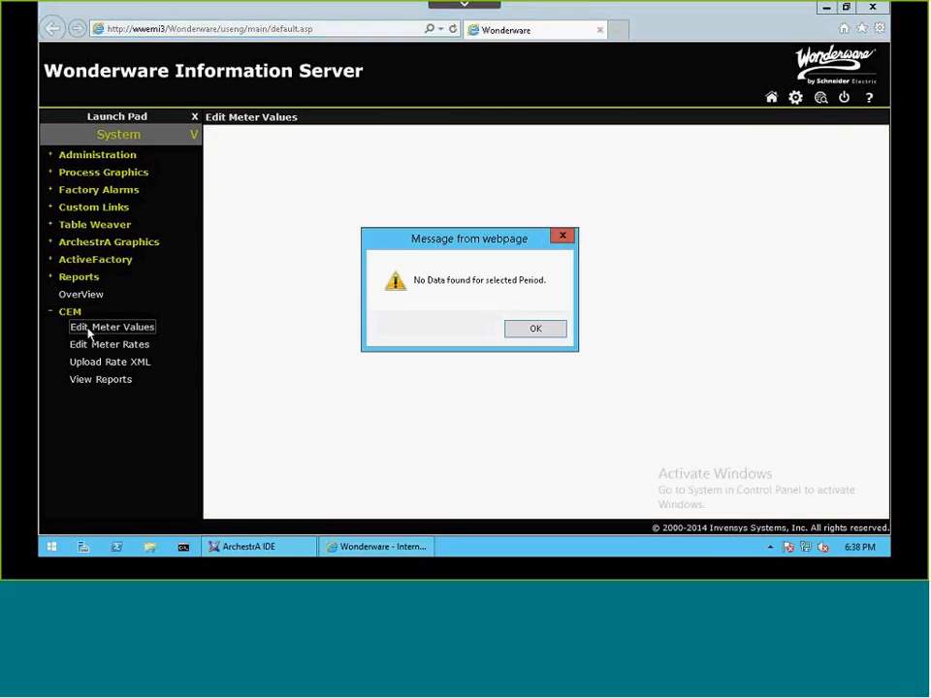
click(535, 330)
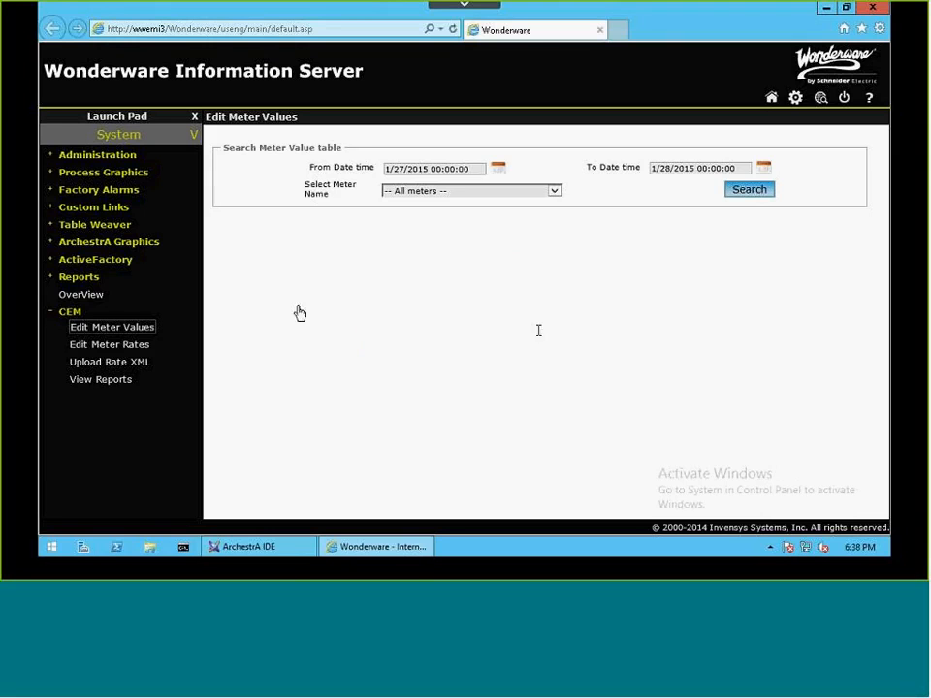
click(100, 384)
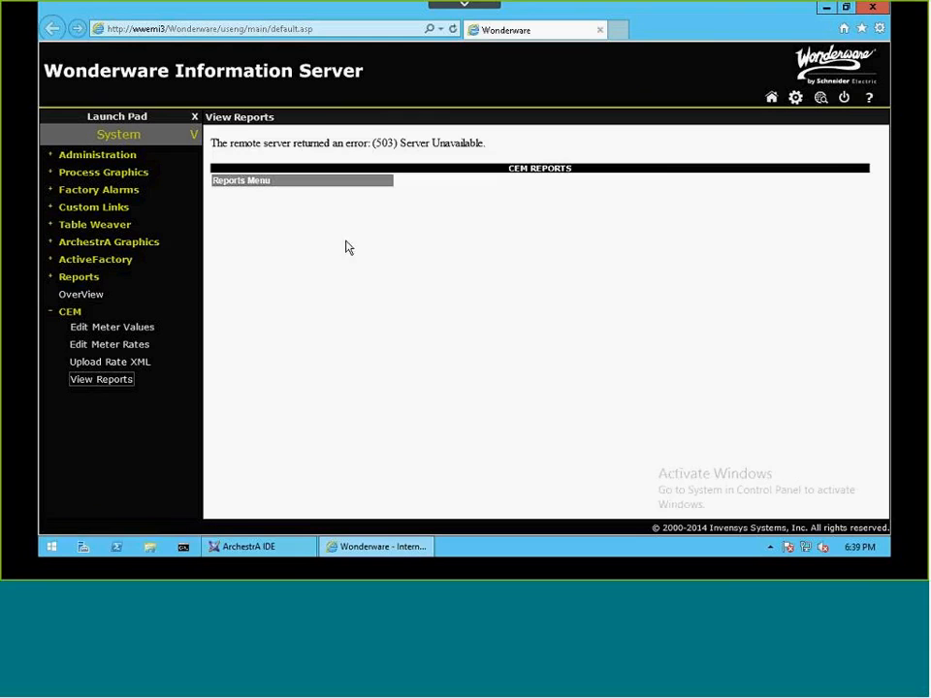
click(100, 380)
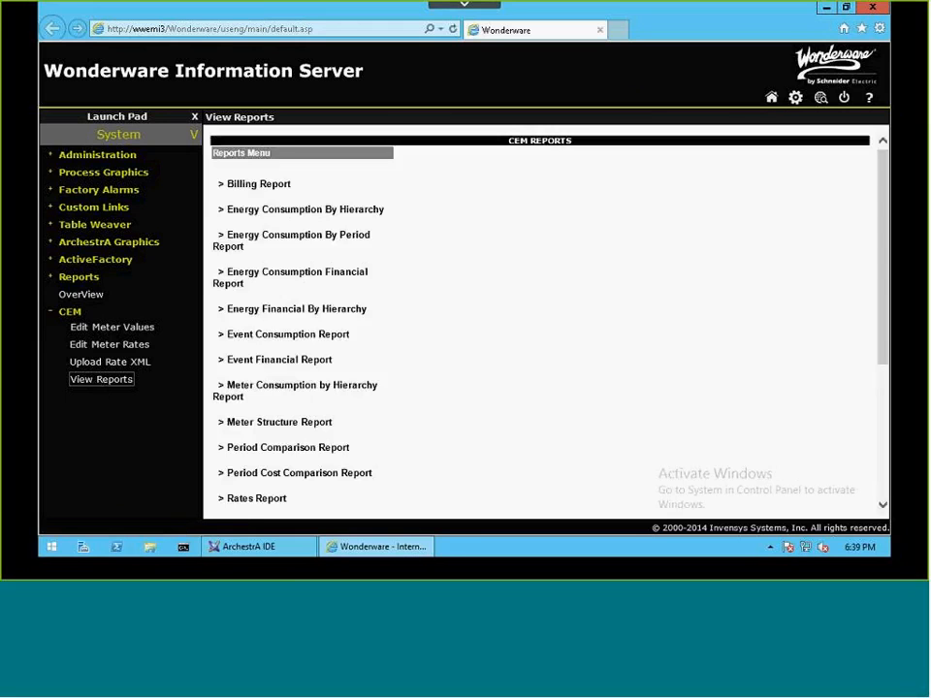